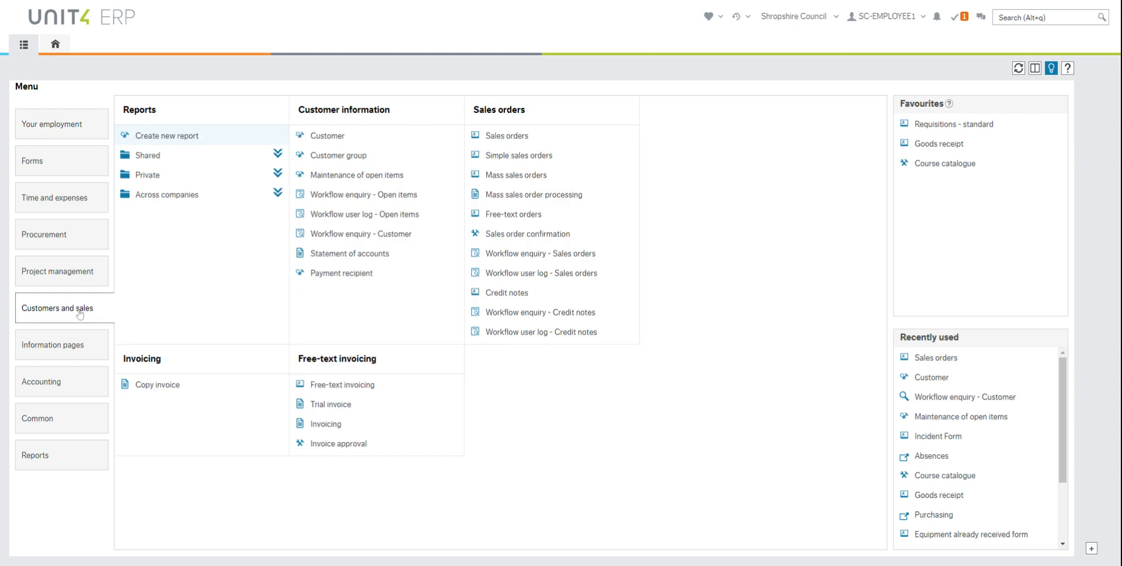
# Open an empty Customer form via Customers and sales > Customer information > Customer
pyautogui.click(336, 139)
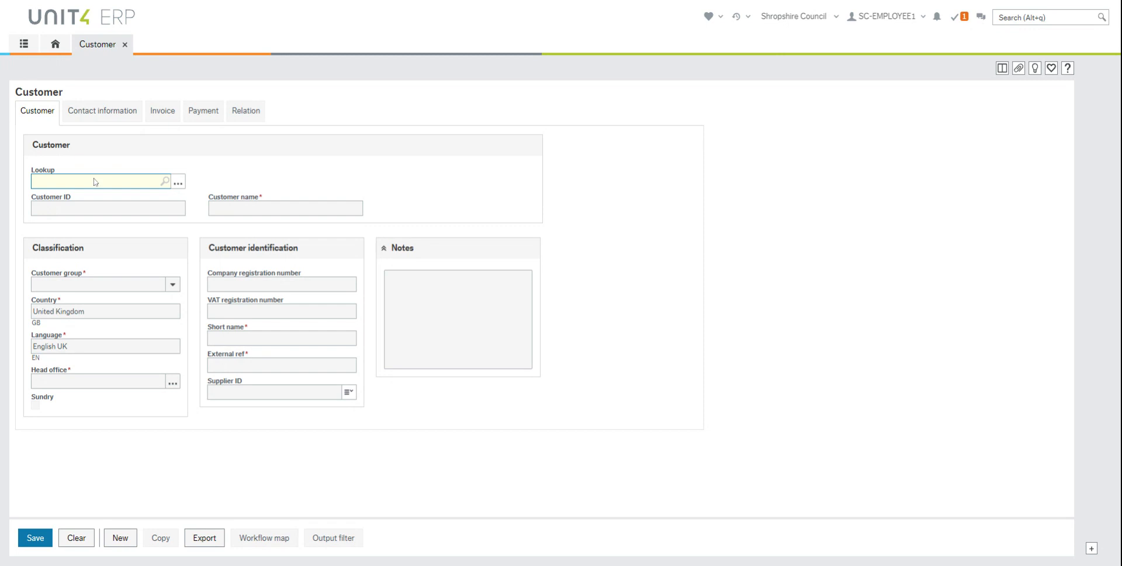
pyautogui.write('ag')
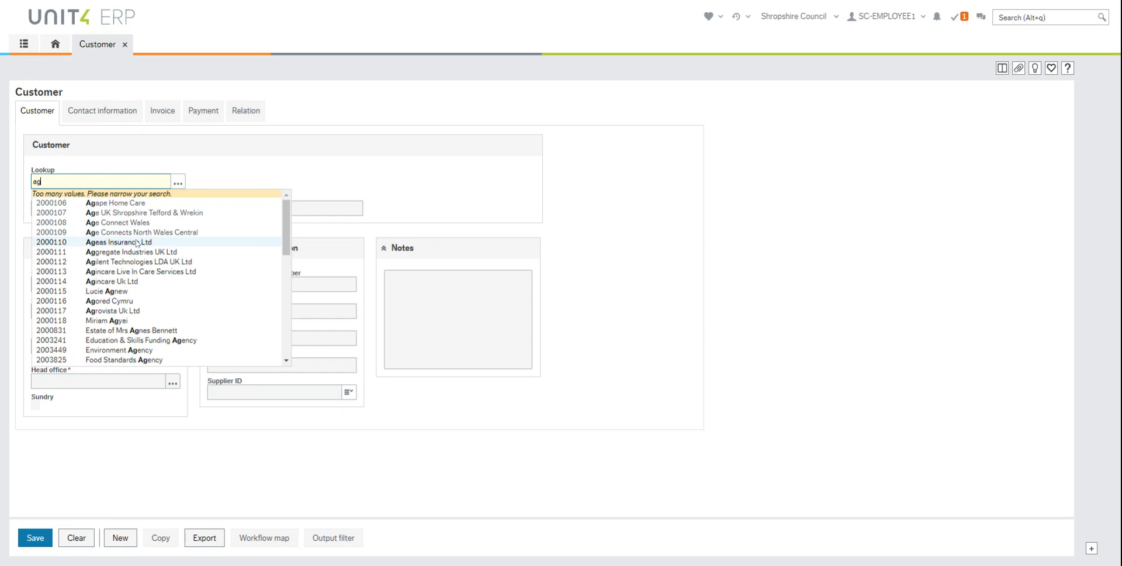
pyautogui.scroll(-10, 143, 252)
pyautogui.scroll(10, 143, 252)
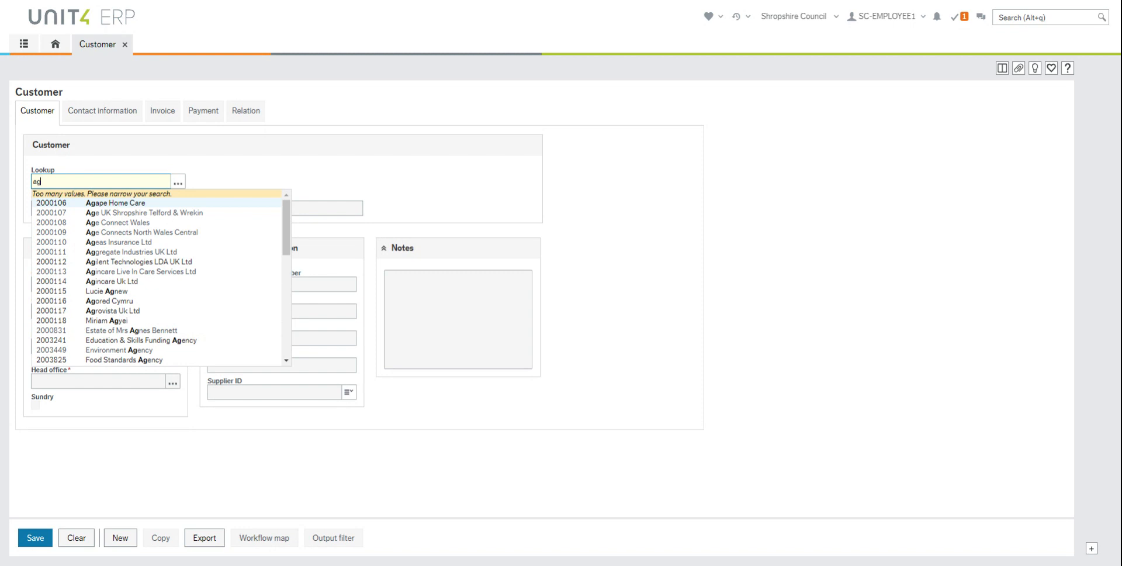
pyautogui.click(155, 182)
pyautogui.press('BackSpace')
pyautogui.press('BackSpace')
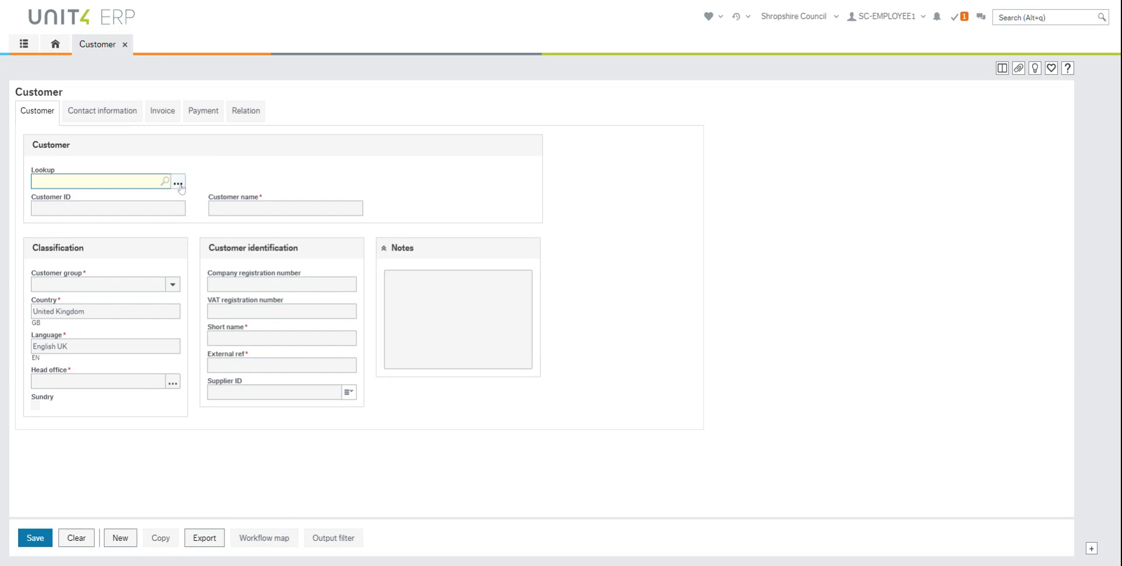
# Run an advanced customer lookup by the customer's postcode
pyautogui.click(177, 183)
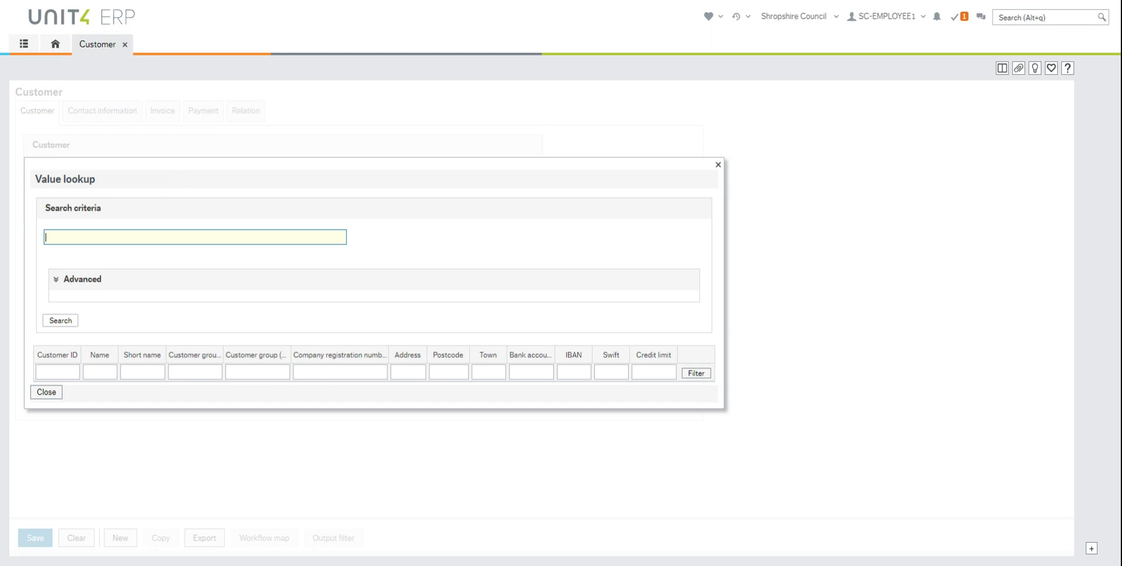
pyautogui.click(86, 285)
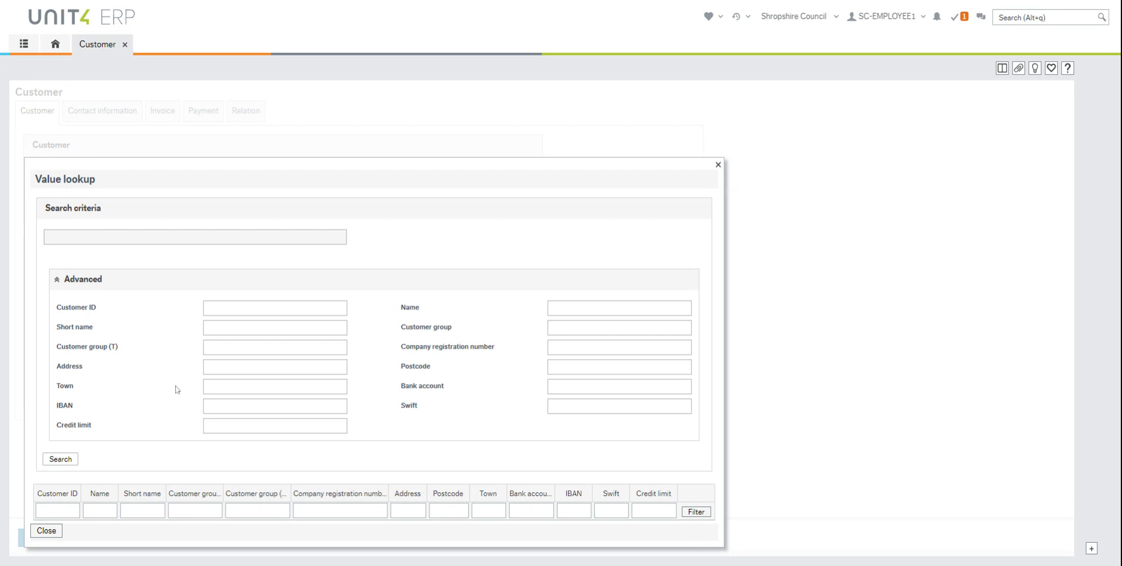
pyautogui.click(619, 367)
pyautogui.write('sy14dt')
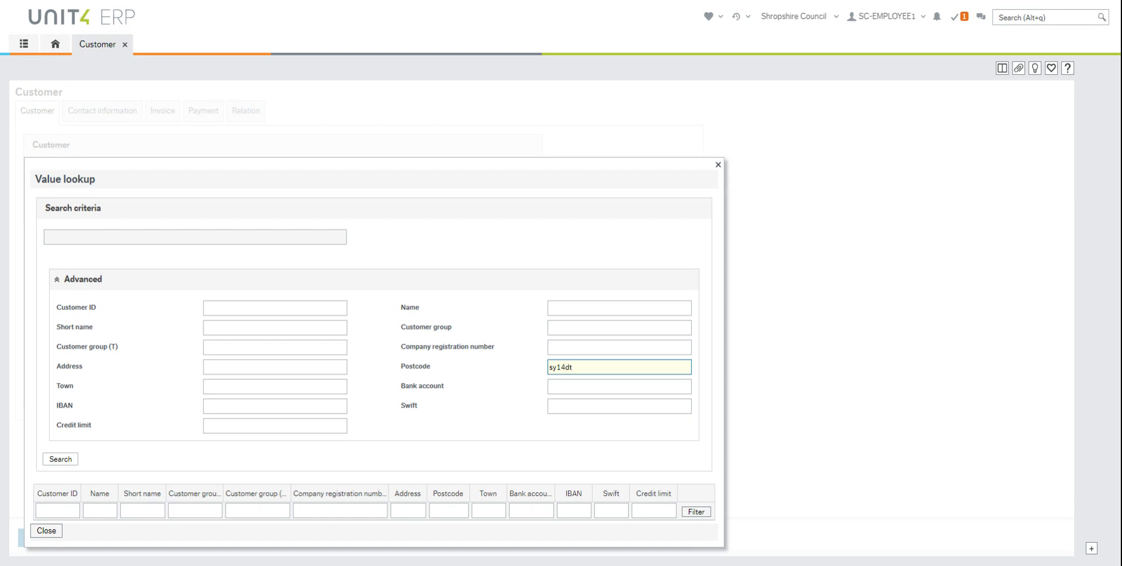
pyautogui.click(66, 461)
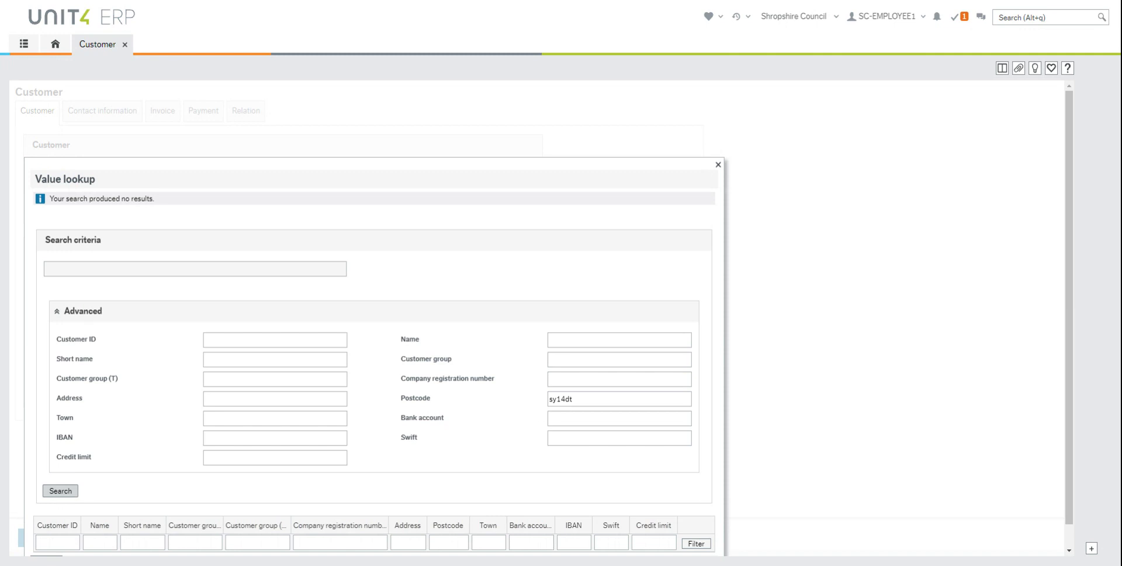
# Fix the postcode spacing, rerun the search, then start a new customer record
pyautogui.click(558, 399)
pyautogui.click(59, 492)
pyautogui.scroll(-1, 325, 492)
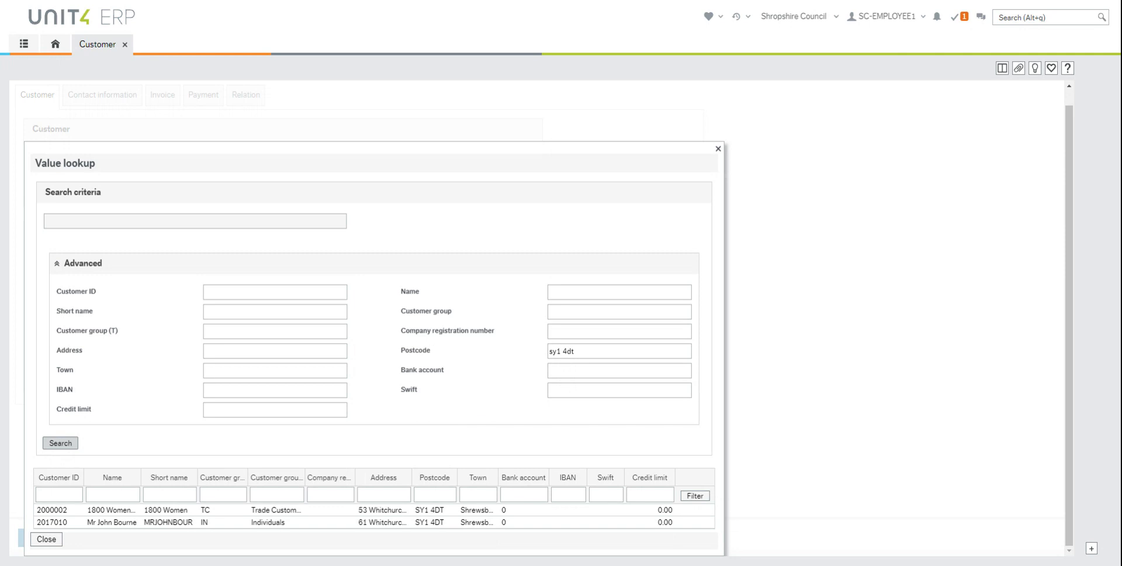
pyautogui.click(718, 149)
pyautogui.click(124, 537)
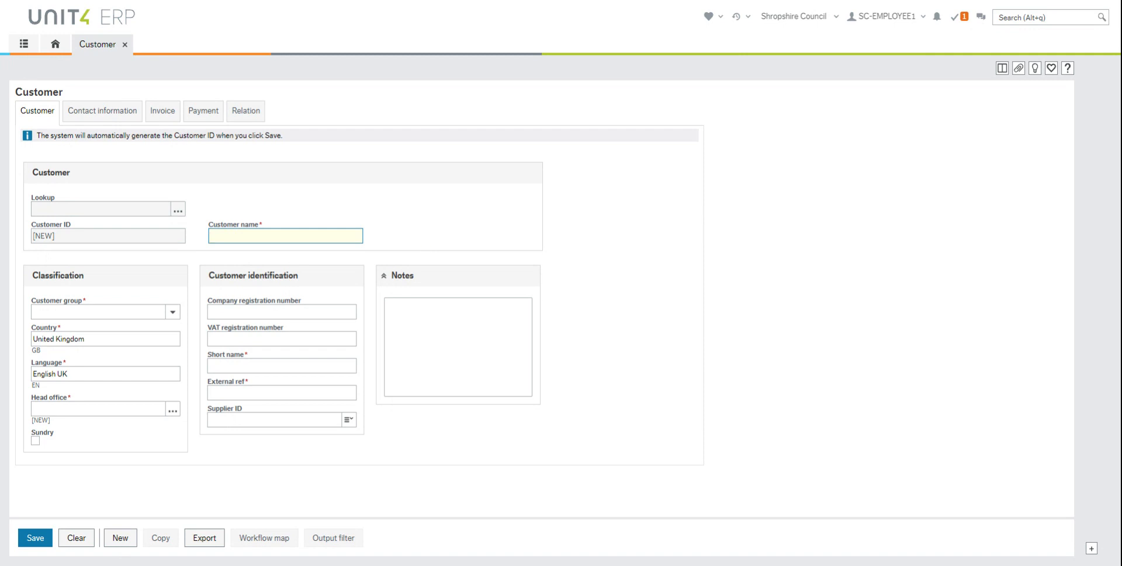
# Enter the customer's full name and choose customer group Individuals
pyautogui.press('Tab')
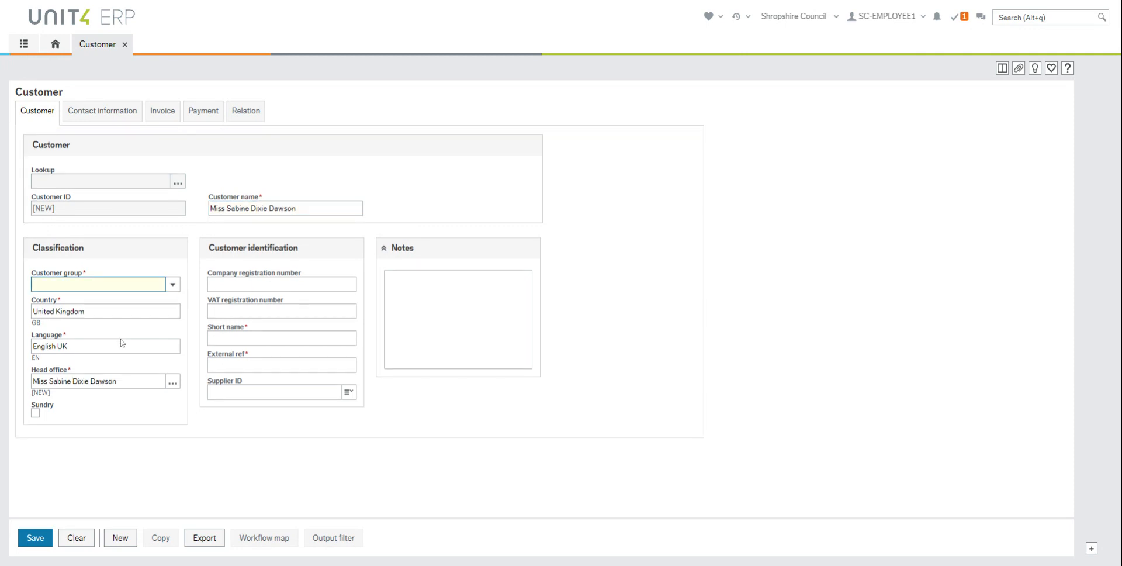
pyautogui.click(173, 287)
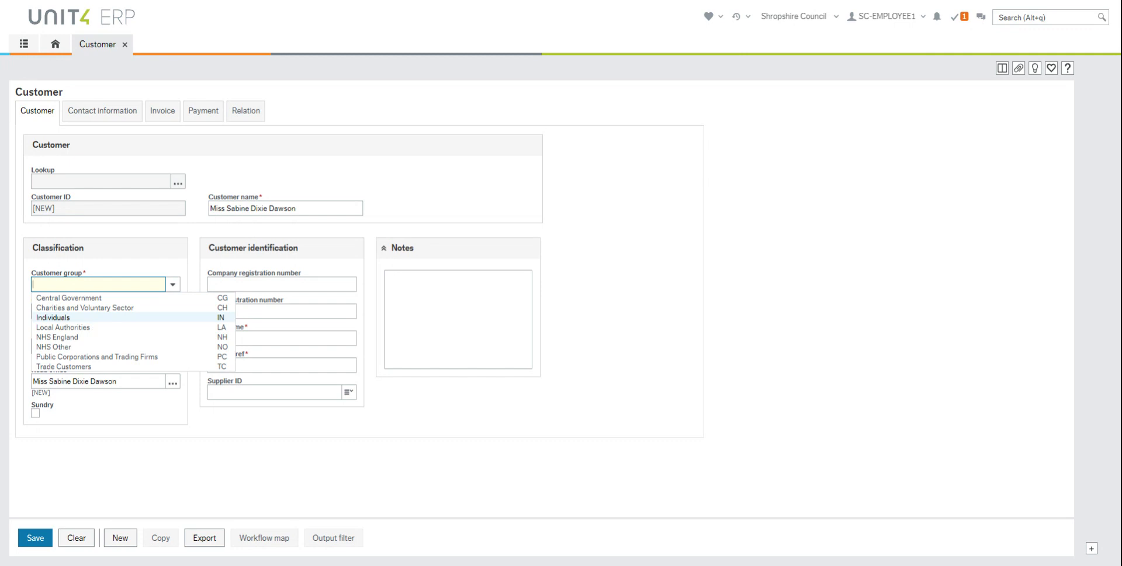
pyautogui.click(93, 319)
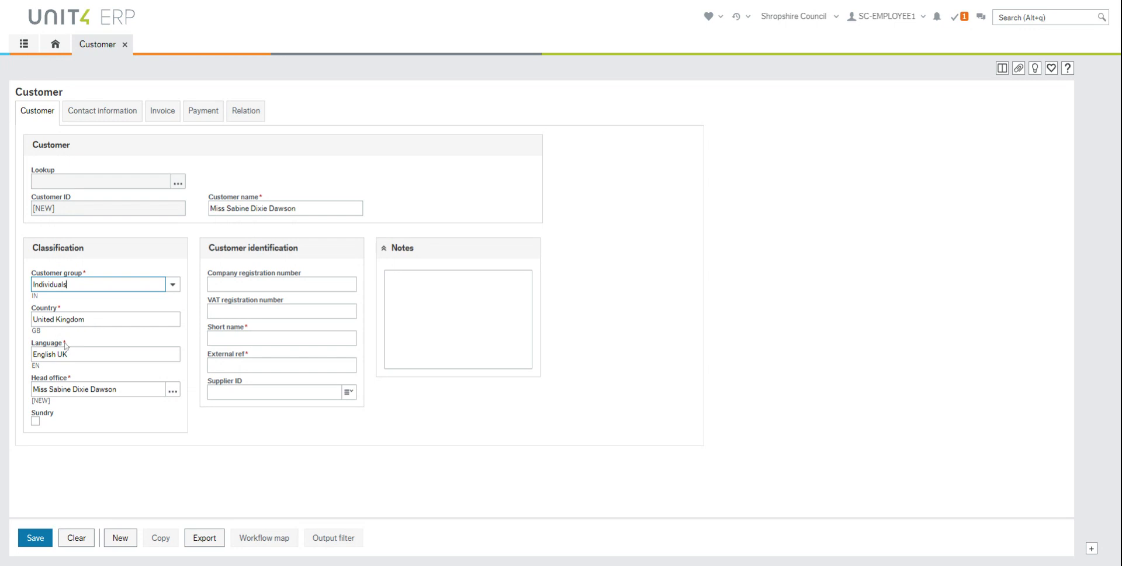
# Set the new customer as its own head office
pyautogui.press('Tab')
pyautogui.press('Tab')
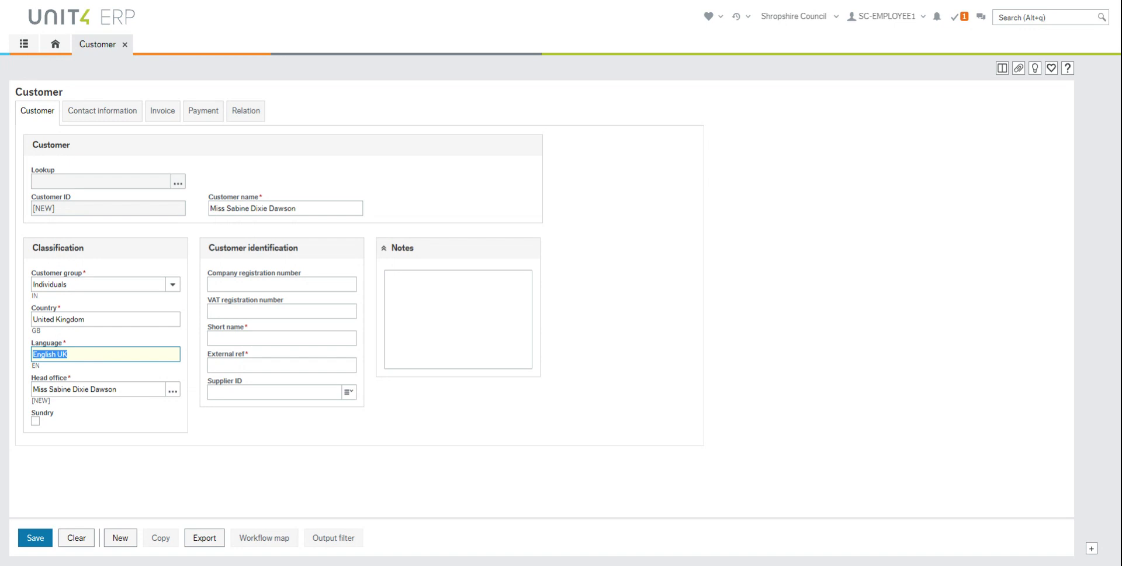
pyautogui.press('Tab')
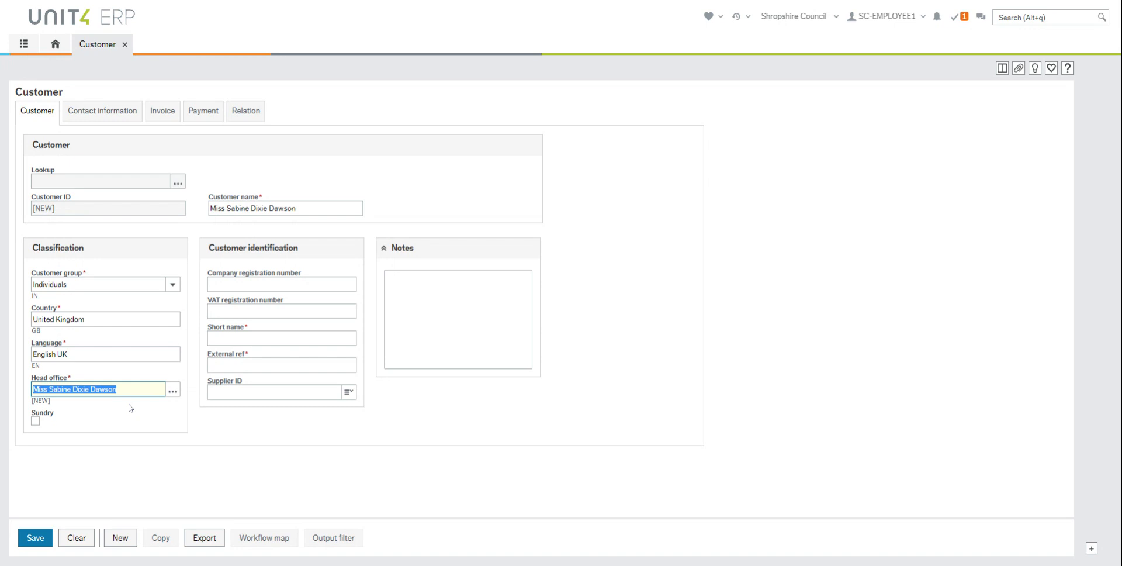
pyautogui.press('BackSpace')
pyautogui.write('age uk')
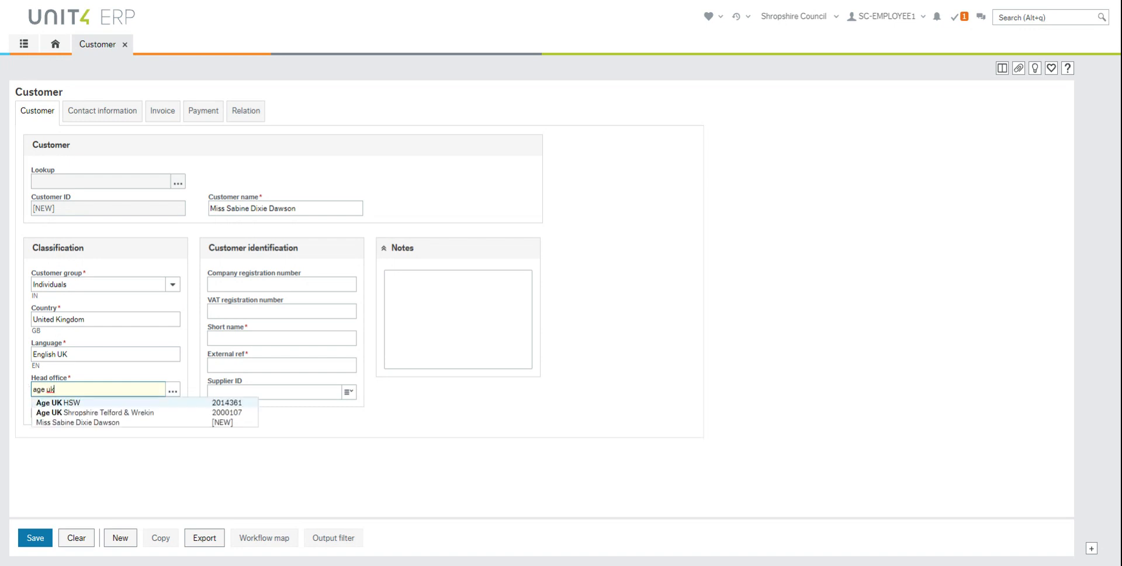
pyautogui.click(67, 422)
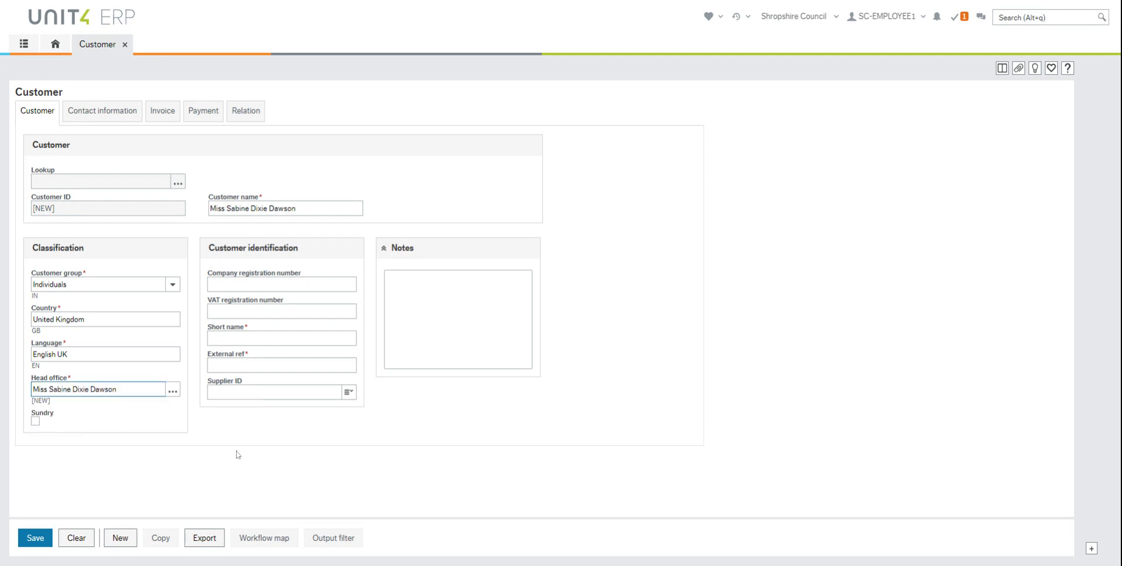
pyautogui.press('Tab')
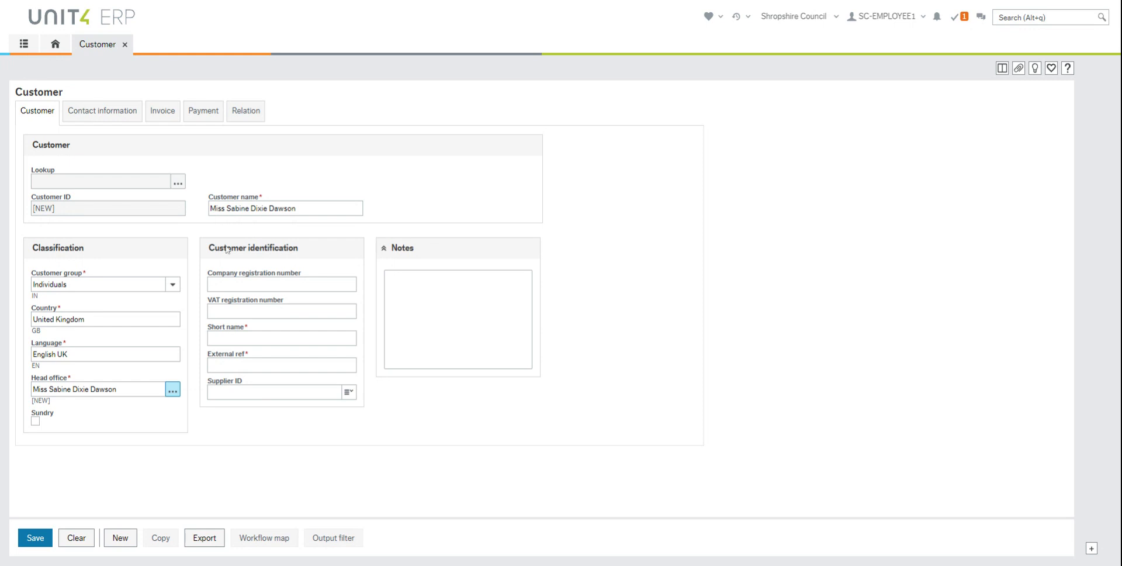
# Give the customer a short name and External ref NA, then show Contact information
pyautogui.click(266, 339)
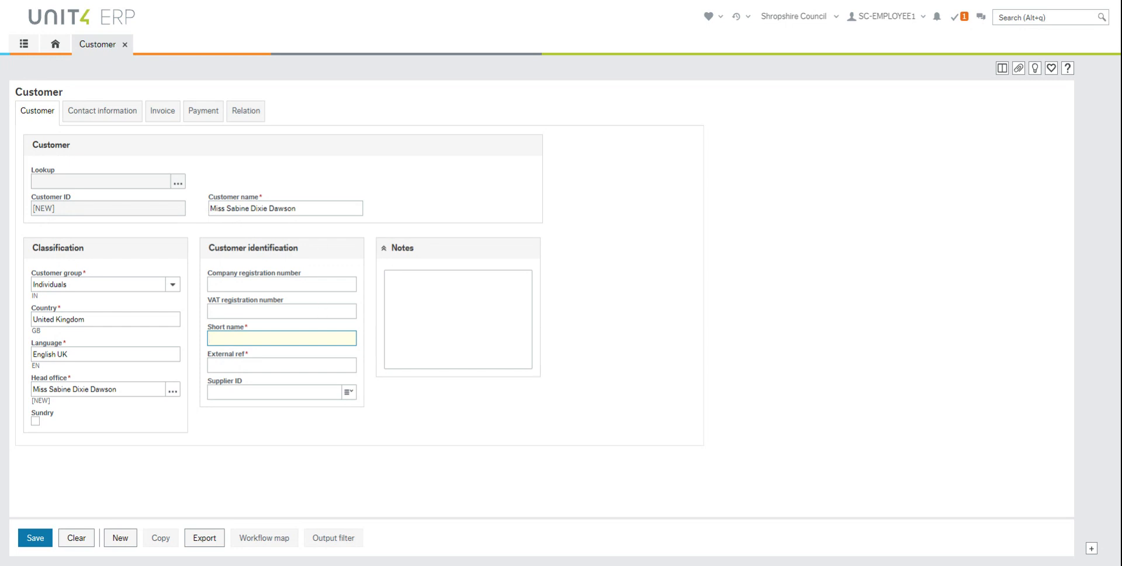
pyautogui.write('MISSSABINE')
pyautogui.press('Tab')
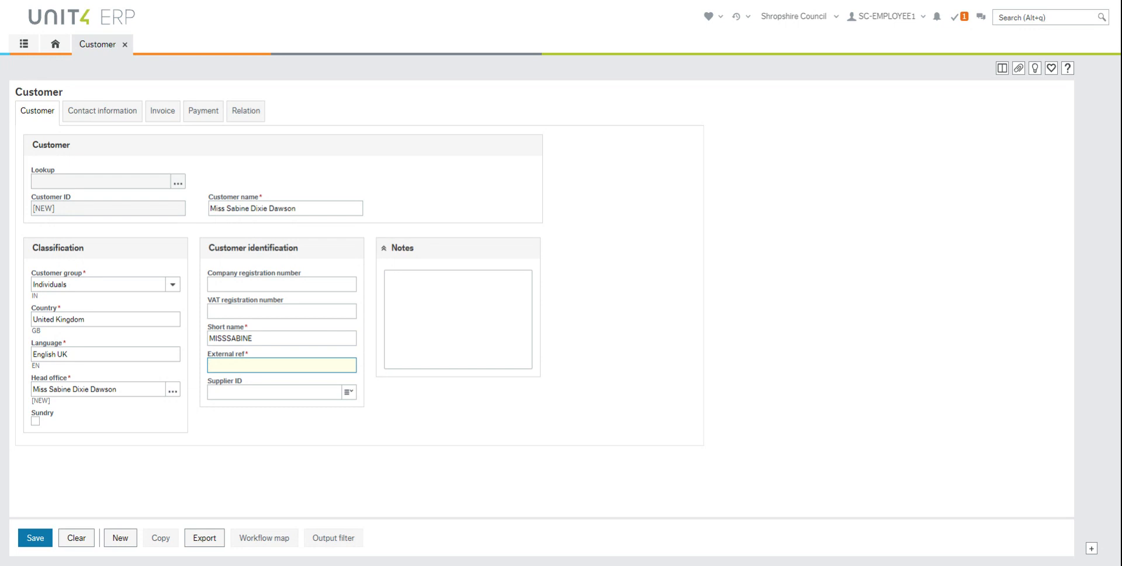
pyautogui.write('NA')
pyautogui.click(106, 116)
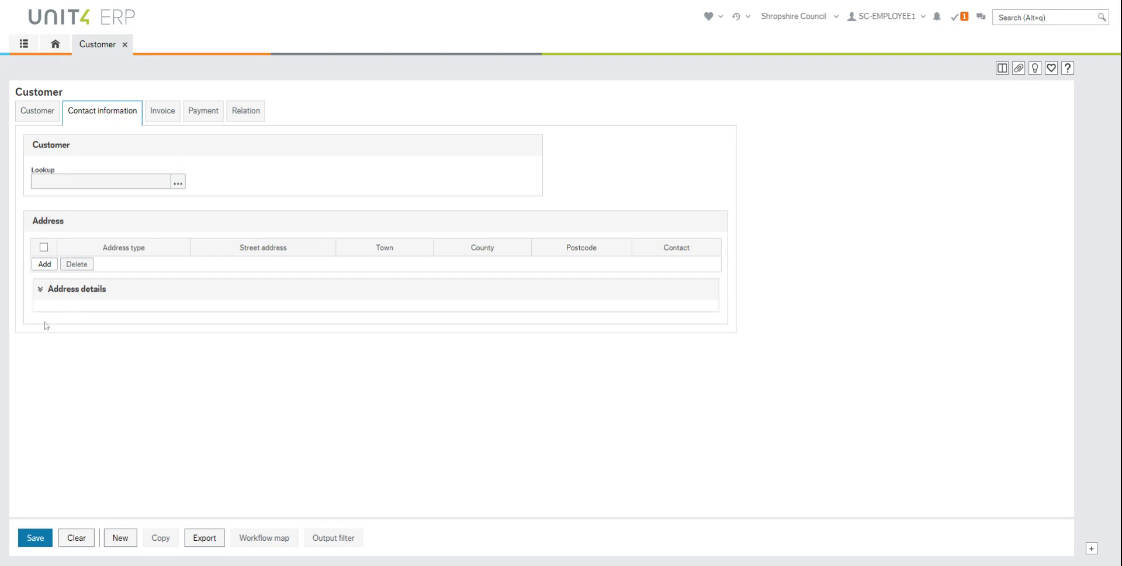
# Add a General address with the customer's street, postcode, town and county
pyautogui.click(50, 269)
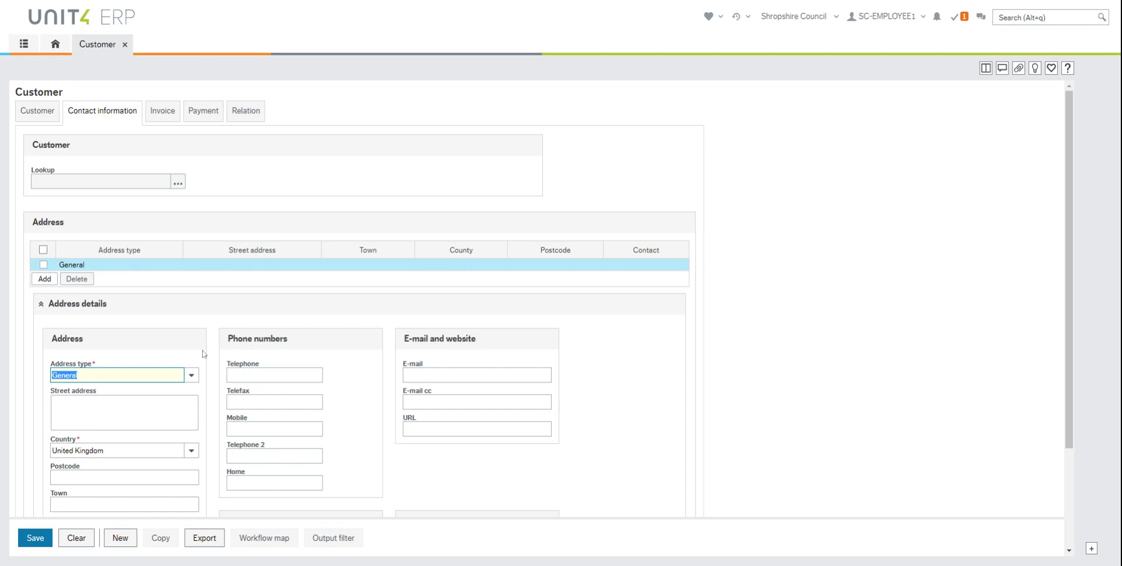
pyautogui.scroll(-1, 133, 383)
pyautogui.click(124, 341)
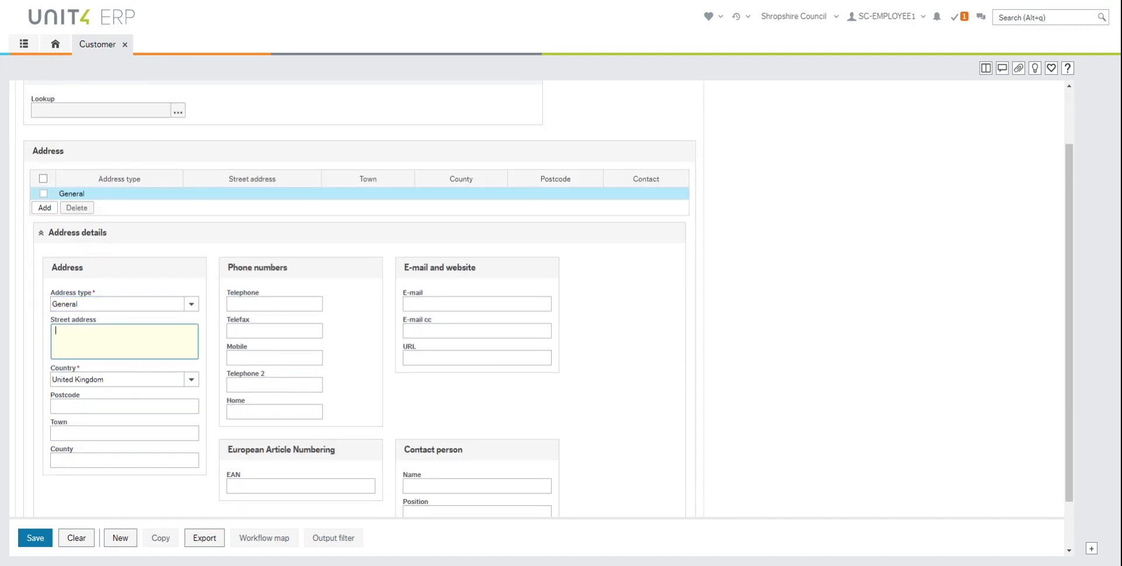
pyautogui.click(131, 404)
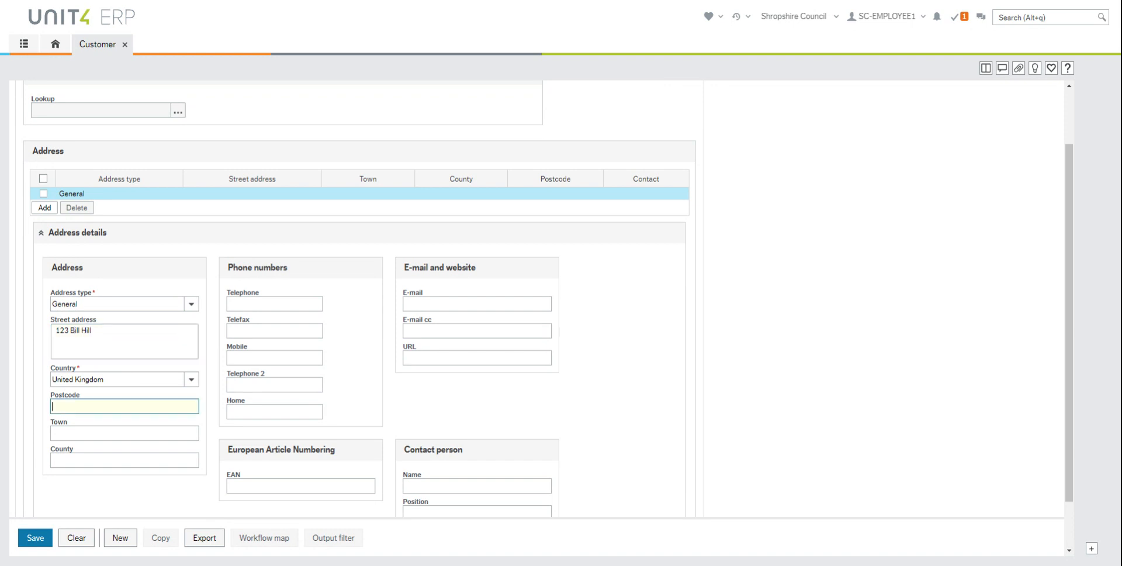
pyautogui.write('SY1 4DT')
pyautogui.click(142, 435)
pyautogui.write('Shrewsbury')
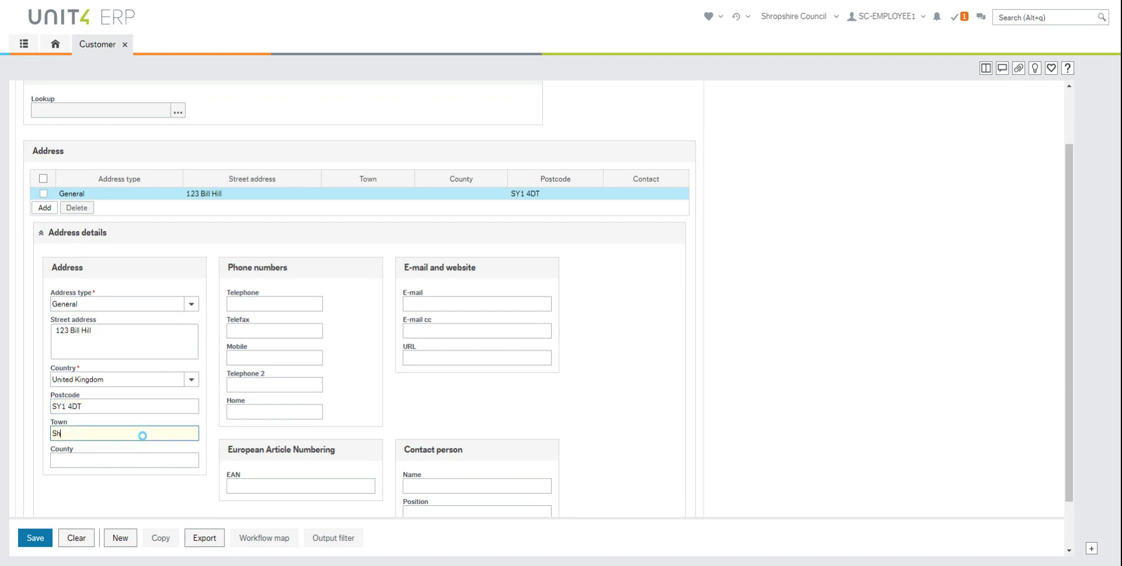
pyautogui.press('Tab')
pyautogui.write('Shropshire')
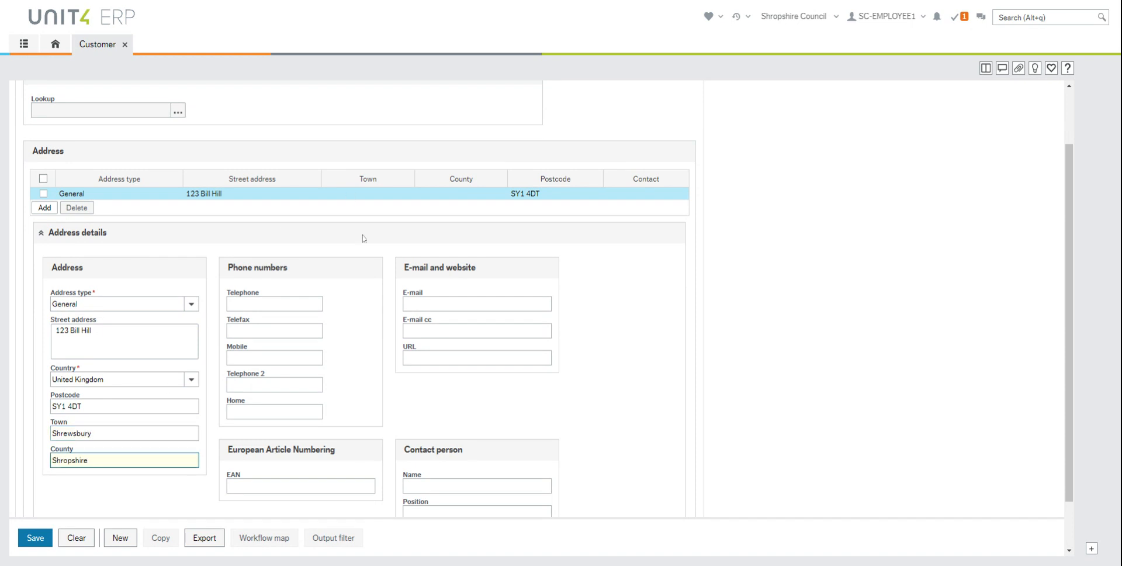
# Fill in the customer's telephone, mobile number and e-mail address
pyautogui.click(274, 305)
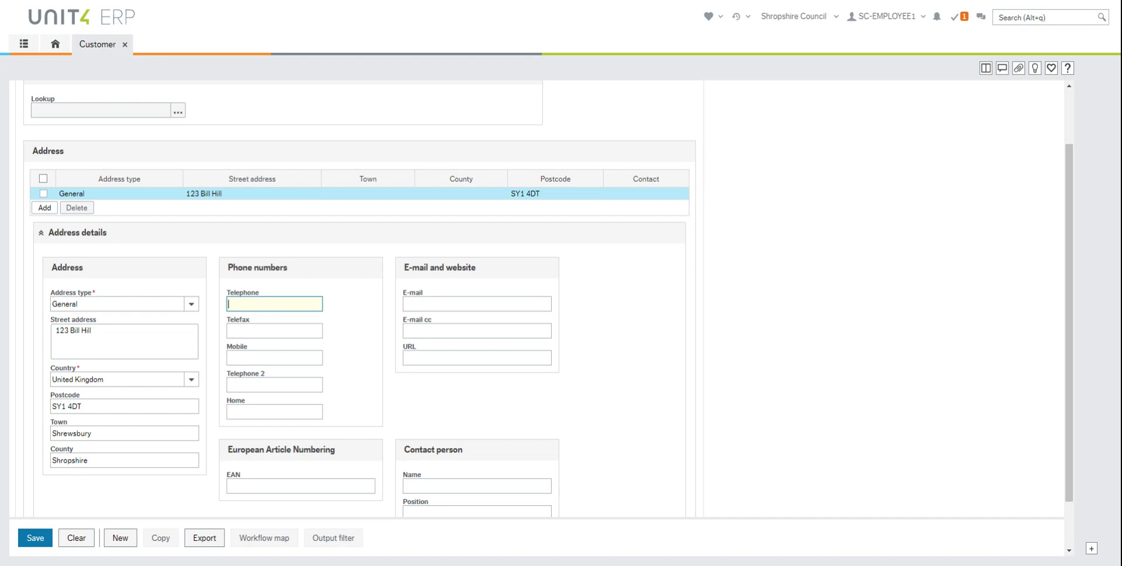
pyautogui.write('1234')
pyautogui.click(275, 358)
pyautogui.write('1234')
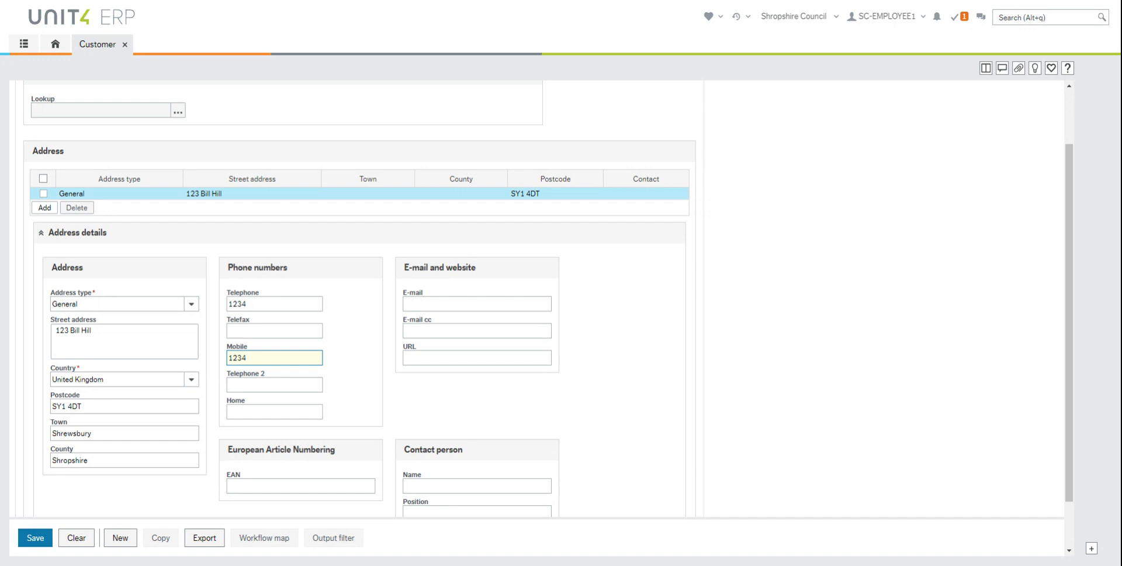
pyautogui.click(477, 303)
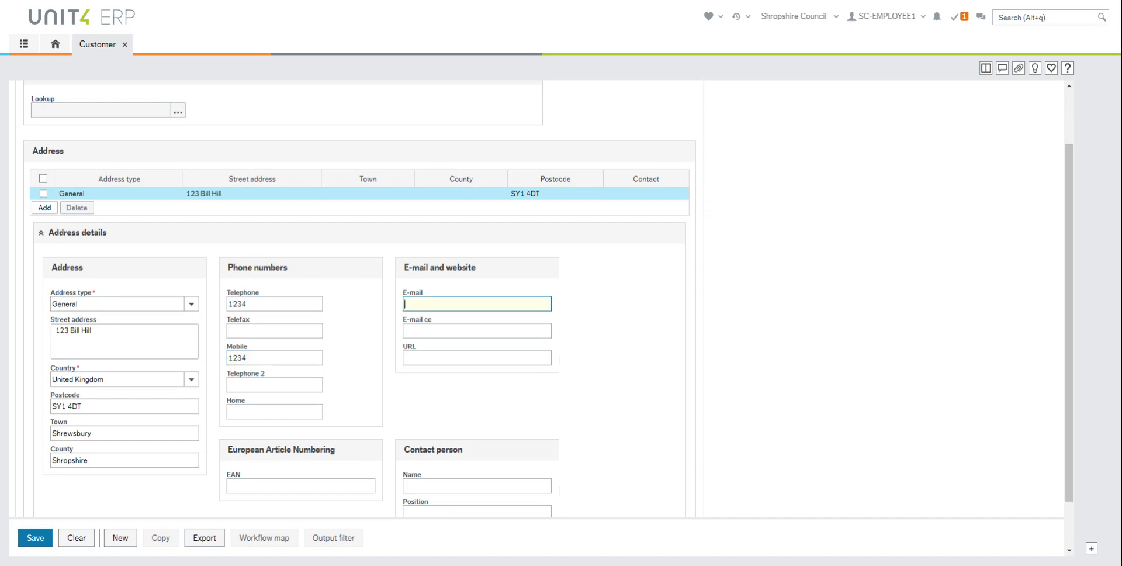
pyautogui.write('abc@abc')
pyautogui.scroll(-1, 496, 439)
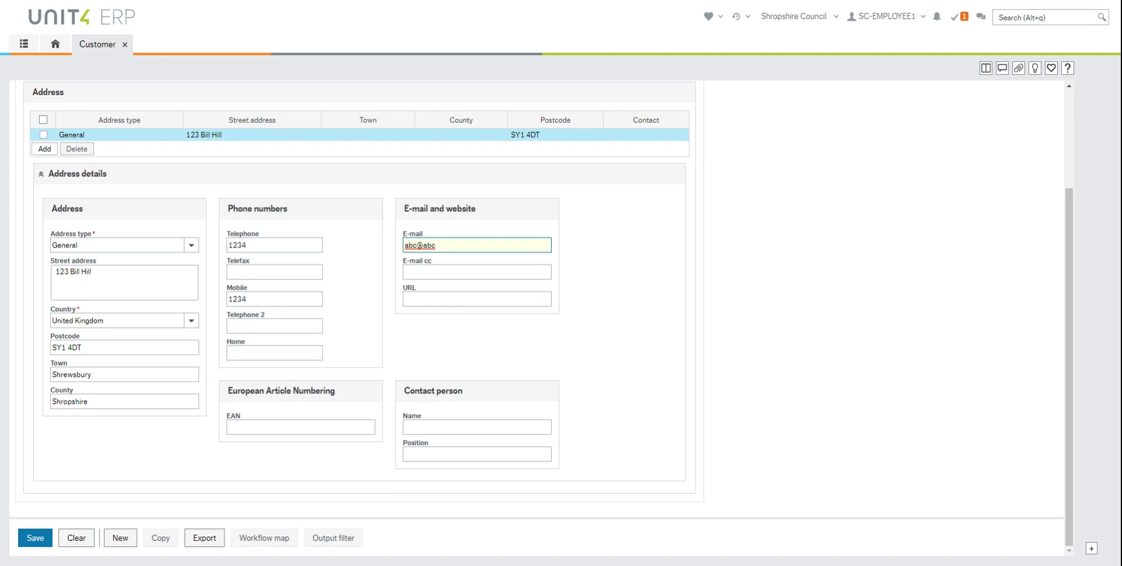
pyautogui.scroll(3, 449, 308)
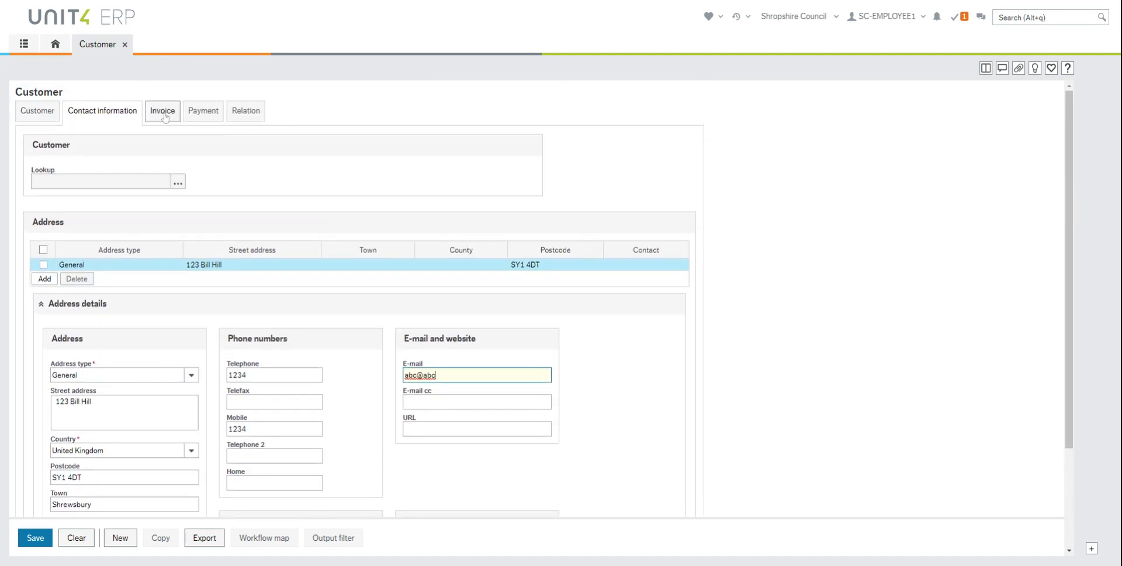
# Review the Invoice and Payment pages, then show the Relation values
pyautogui.click(164, 114)
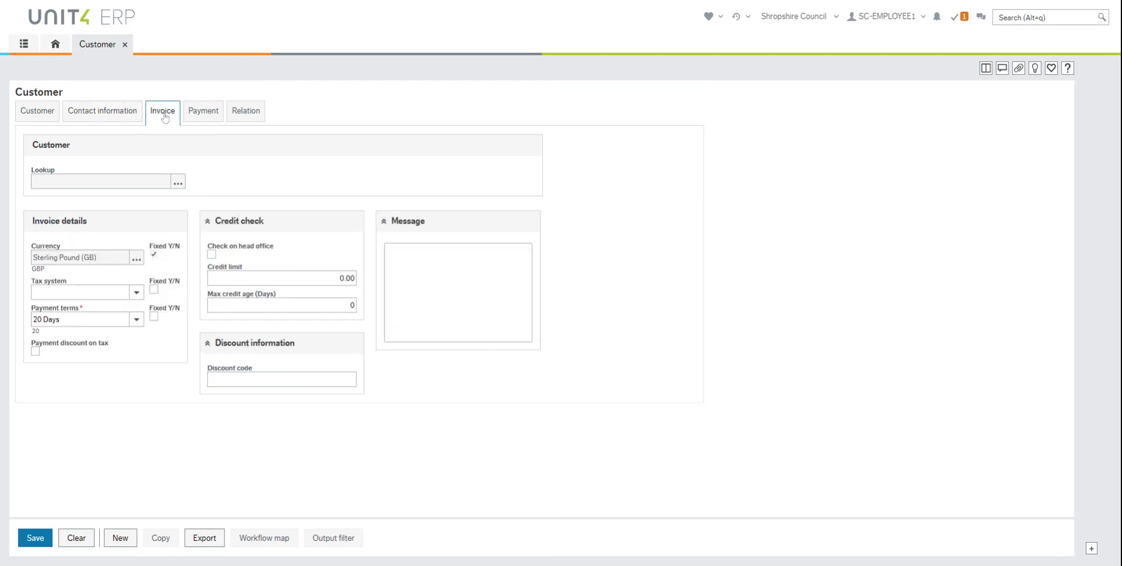
pyautogui.click(204, 112)
pyautogui.click(259, 118)
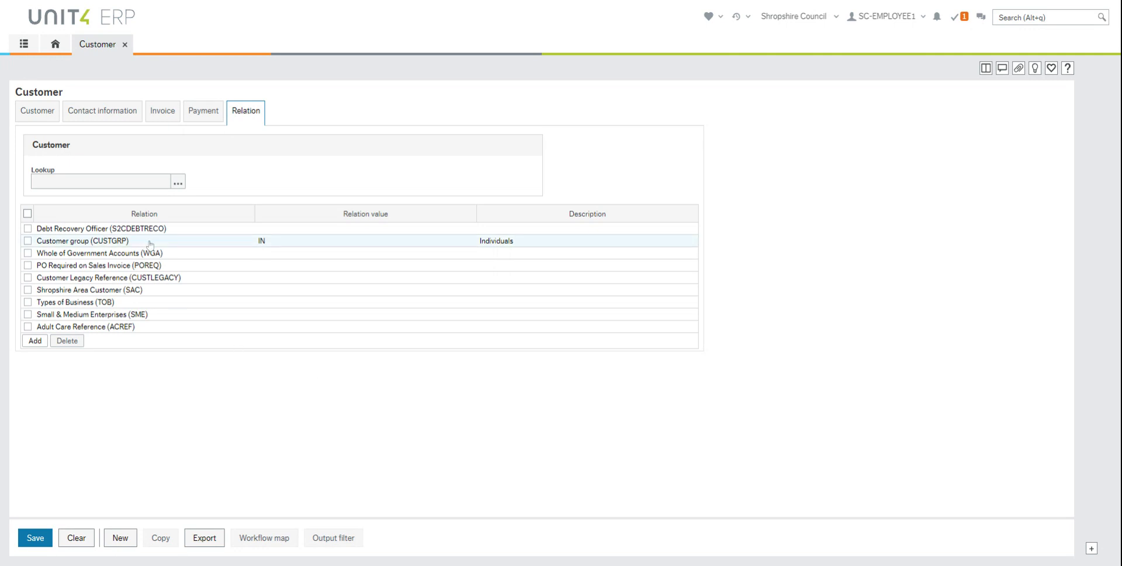
# Keep Customer group IN and set the WGA relation value to ZZZZZZ (Not Applicable)
pyautogui.click(286, 246)
pyautogui.press('Tab')
pyautogui.press('Tab')
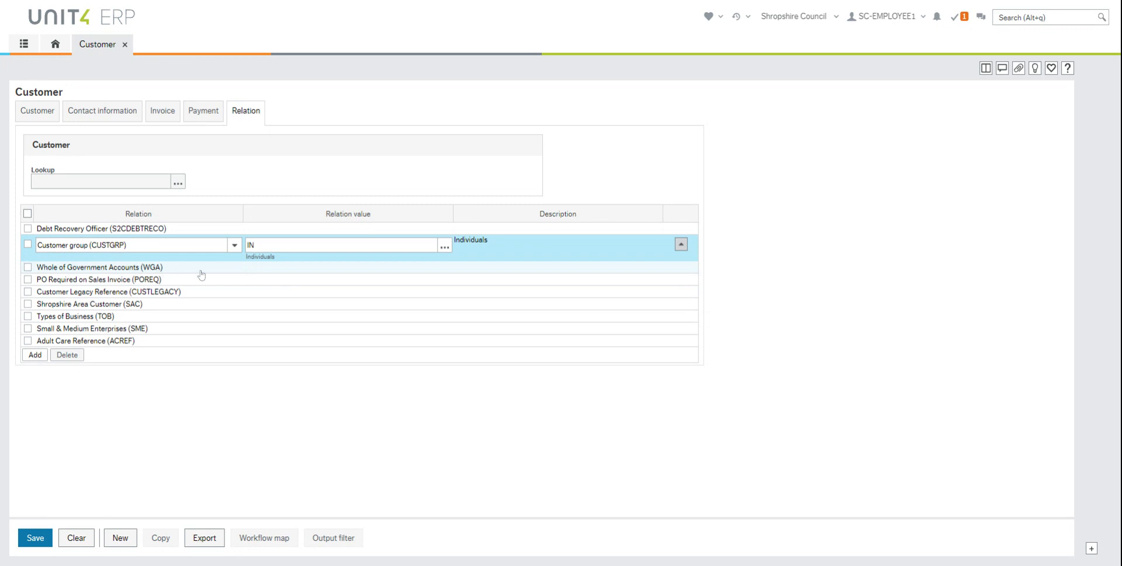
pyautogui.click(299, 271)
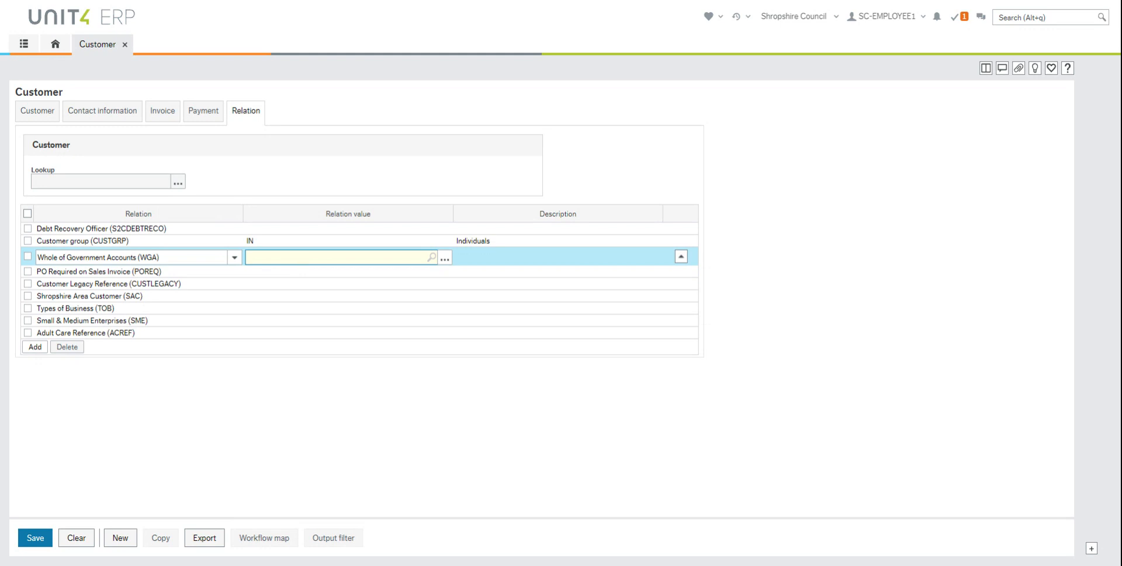
pyautogui.write('ACA084')
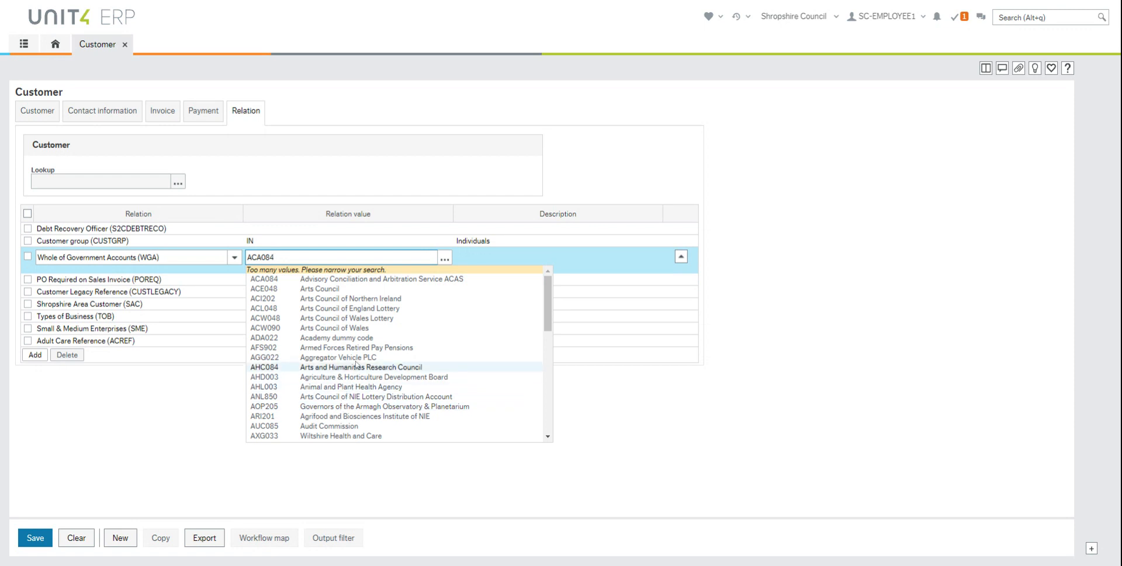
pyautogui.press('BackSpace')
pyautogui.press('BackSpace')
pyautogui.press('BackSpace')
pyautogui.press('BackSpace')
pyautogui.press('BackSpace')
pyautogui.press('BackSpace')
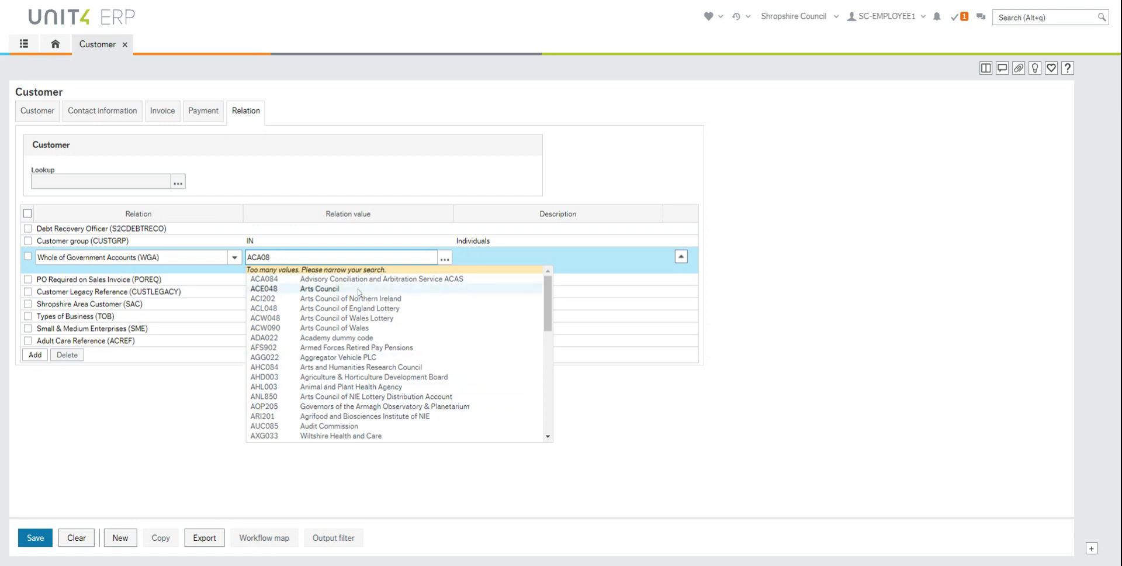
pyautogui.write('ZZZZZZ')
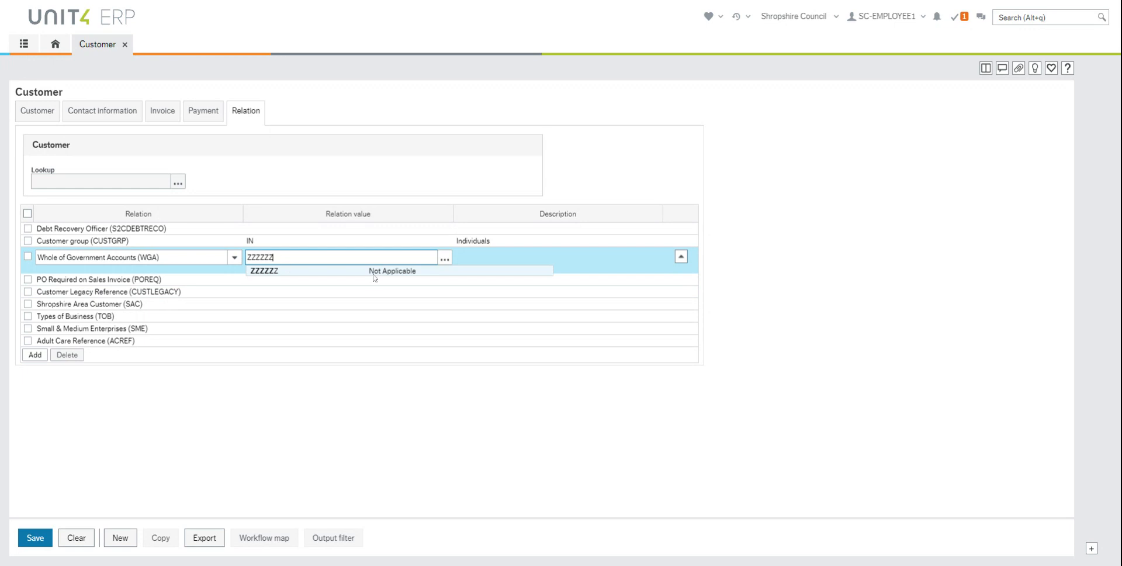
pyautogui.press('Tab')
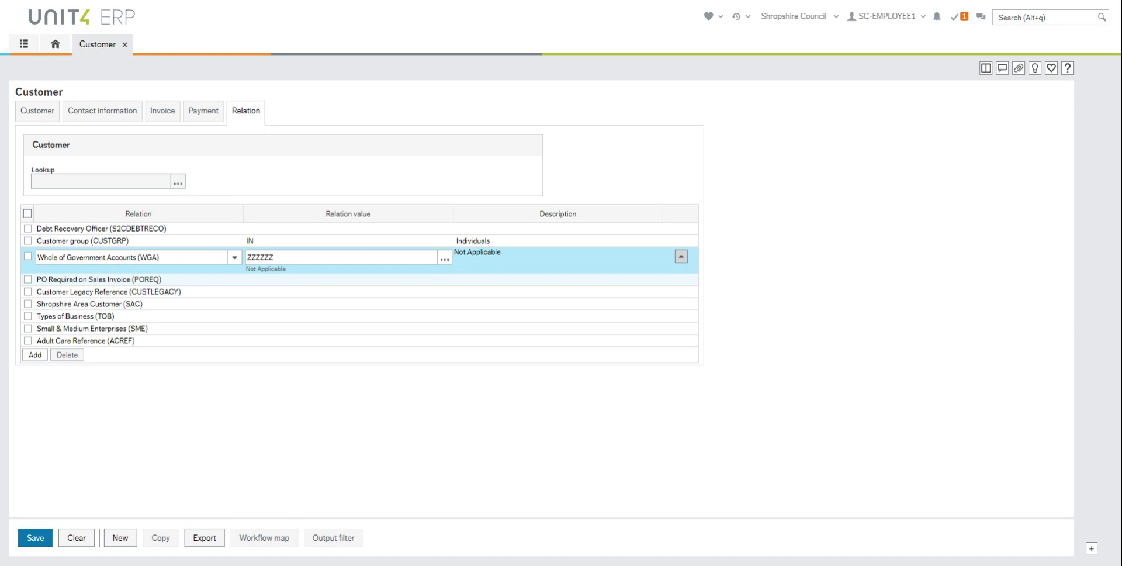
# Set PO Required to N, Shropshire Area Customer to L (Local), Types of Business to NA
pyautogui.click(295, 283)
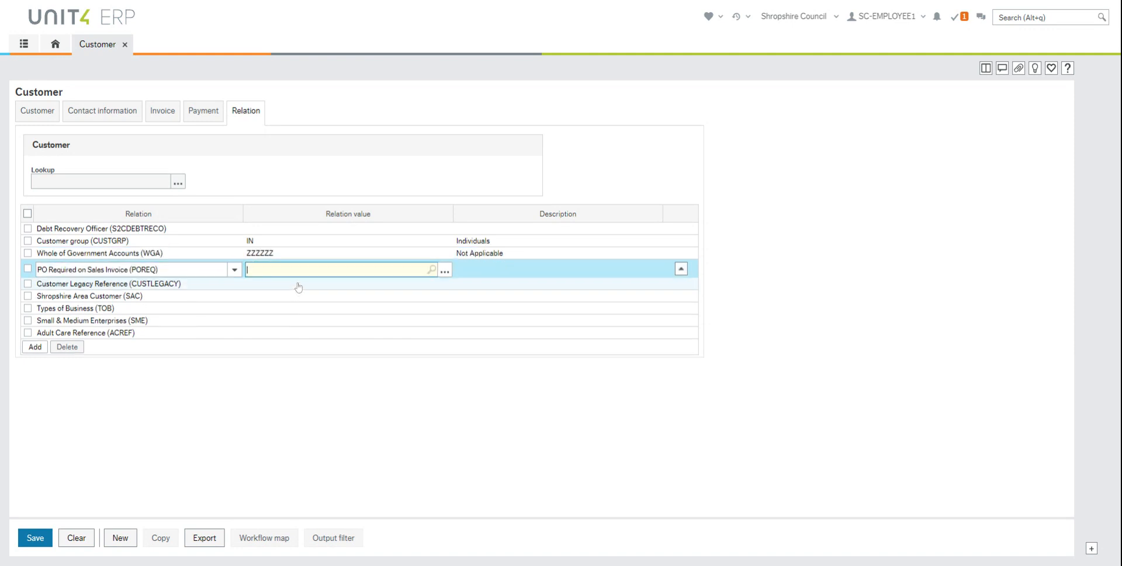
pyautogui.write('N')
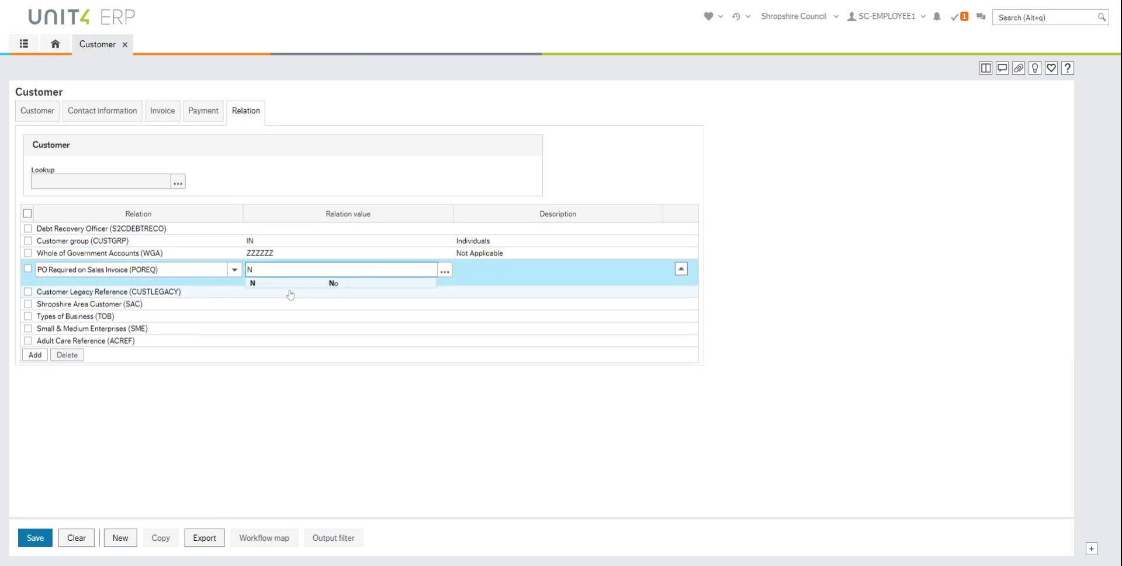
pyautogui.press('Tab')
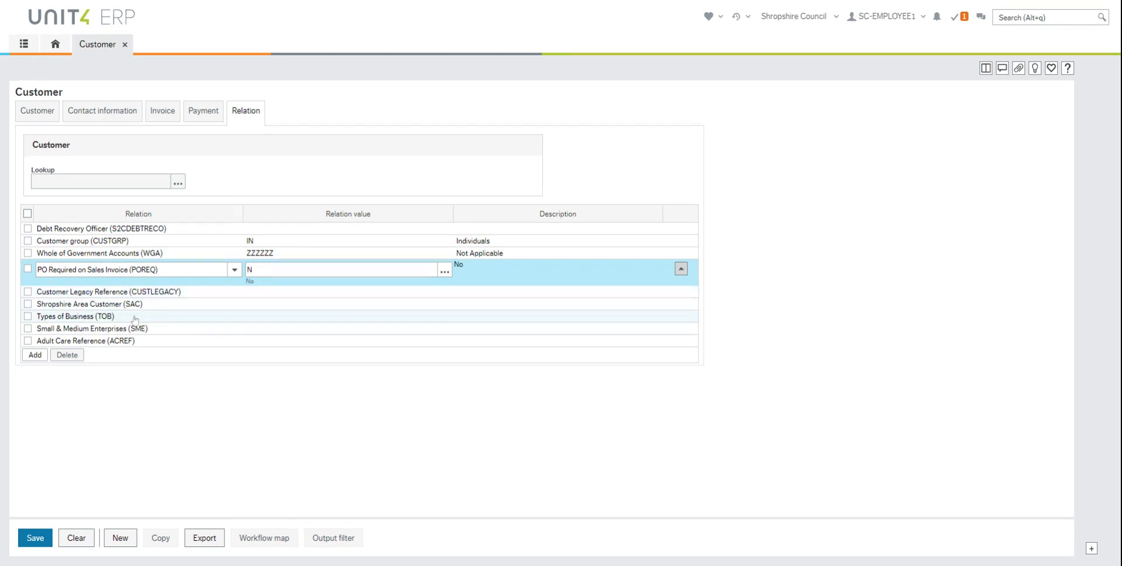
pyautogui.click(284, 306)
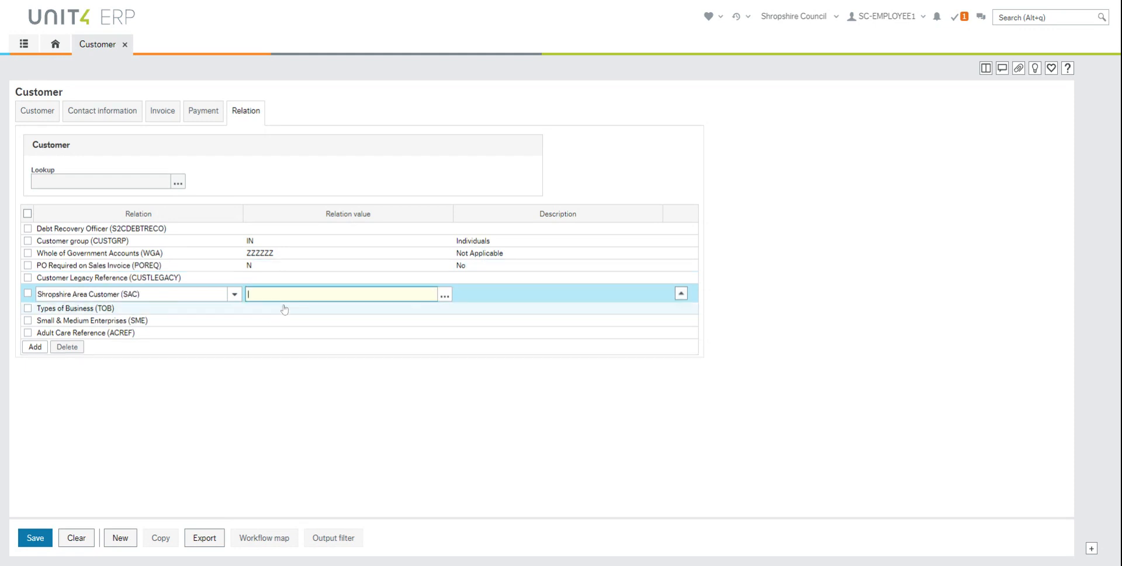
pyautogui.write('L')
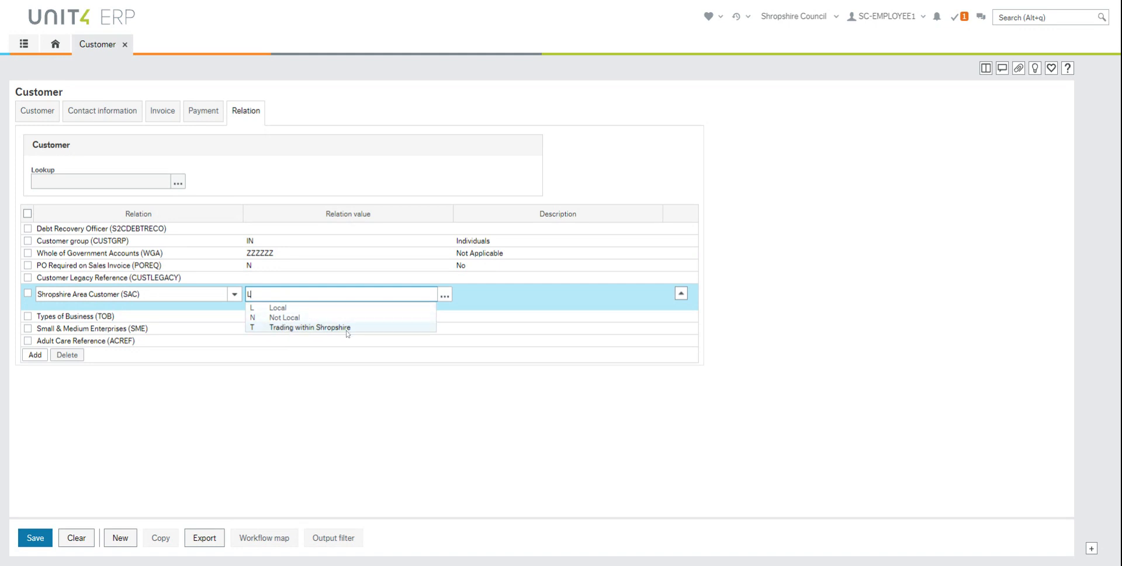
pyautogui.click(278, 307)
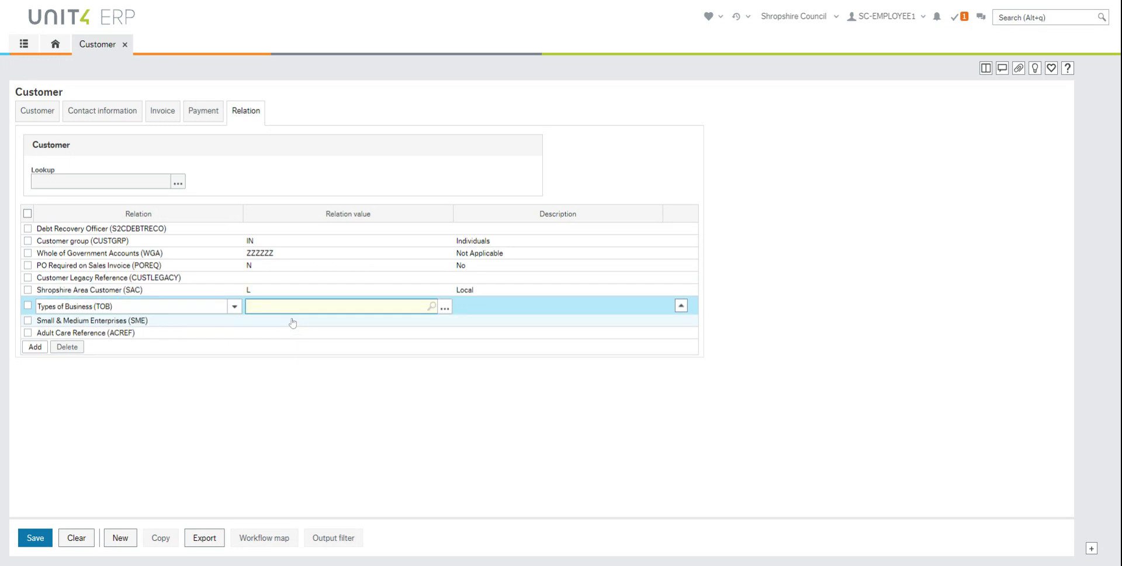
pyautogui.write('CH')
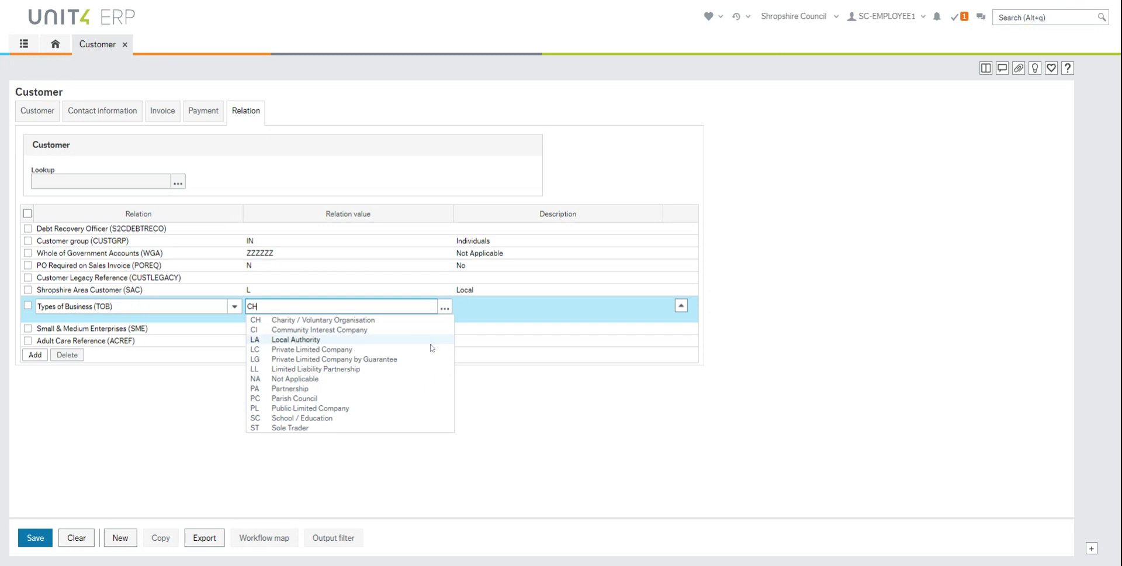
pyautogui.click(296, 379)
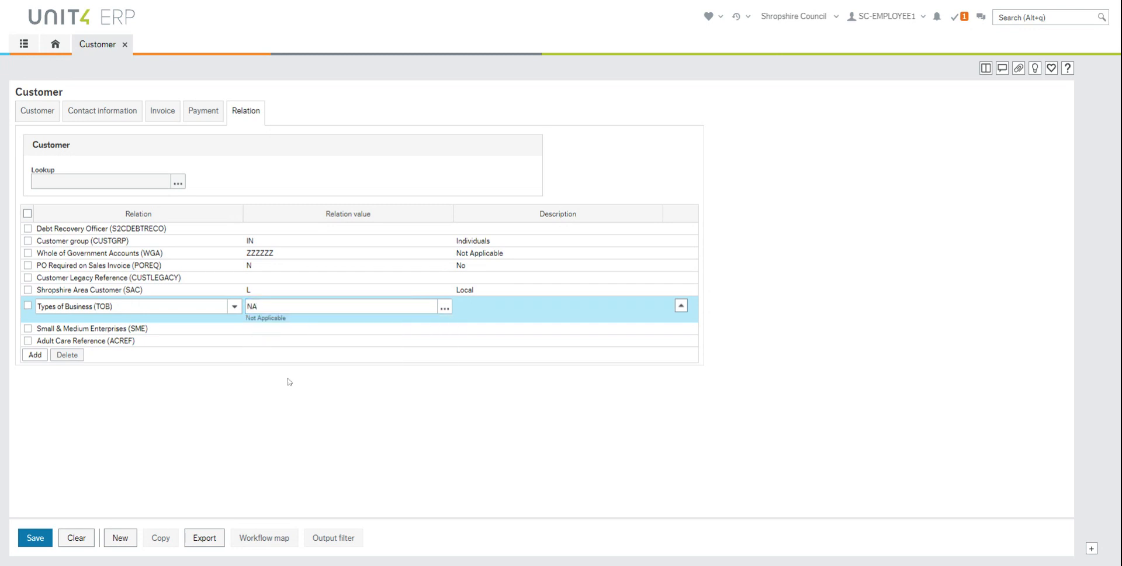
pyautogui.click(296, 336)
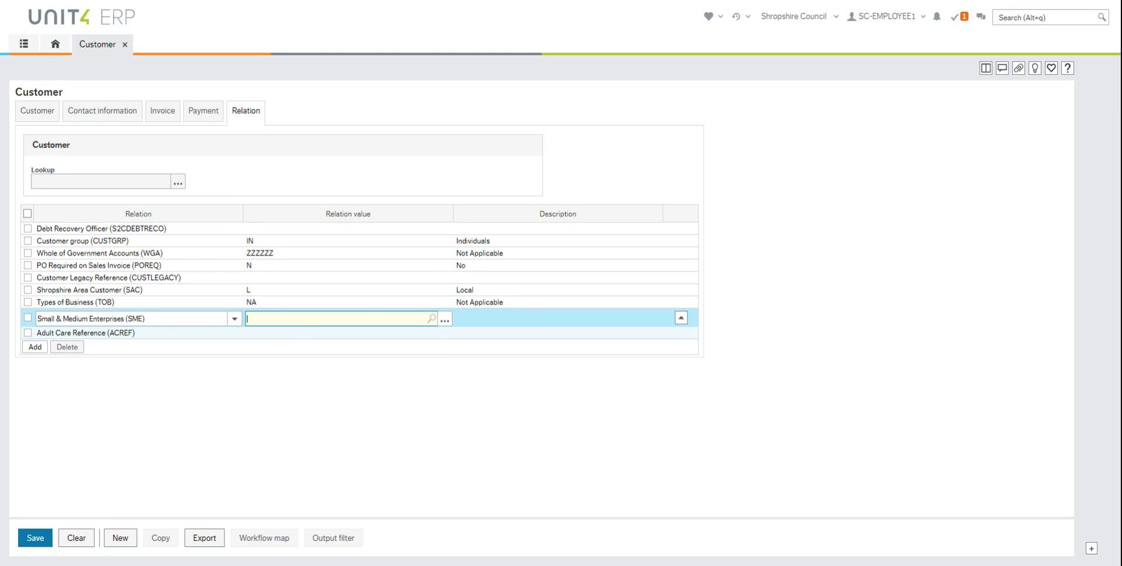
# Enter N as the SME relation value and choose N Other
pyautogui.write('N')
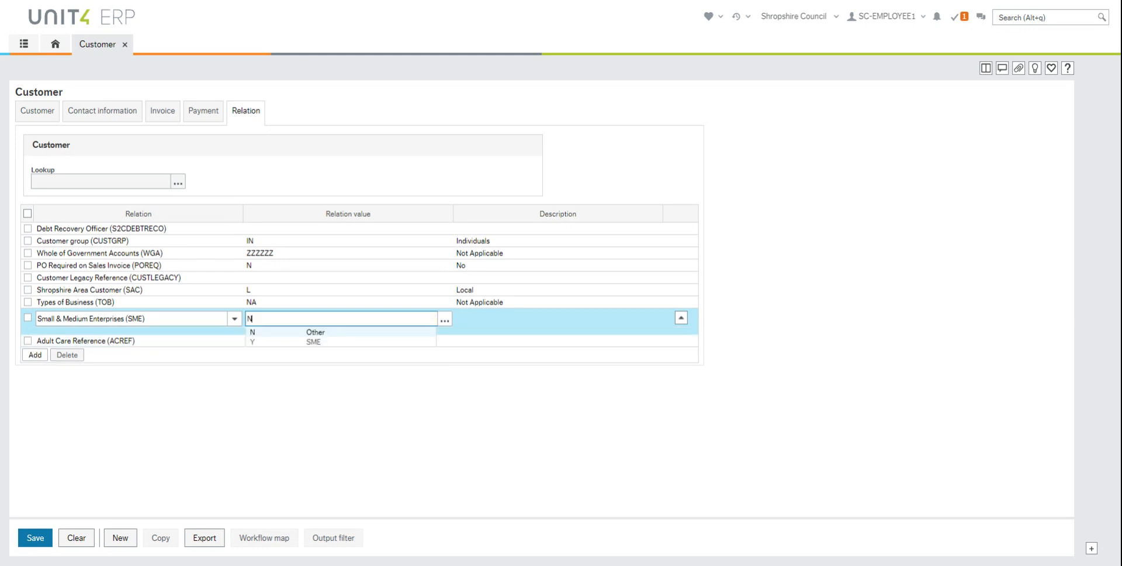
pyautogui.click(322, 335)
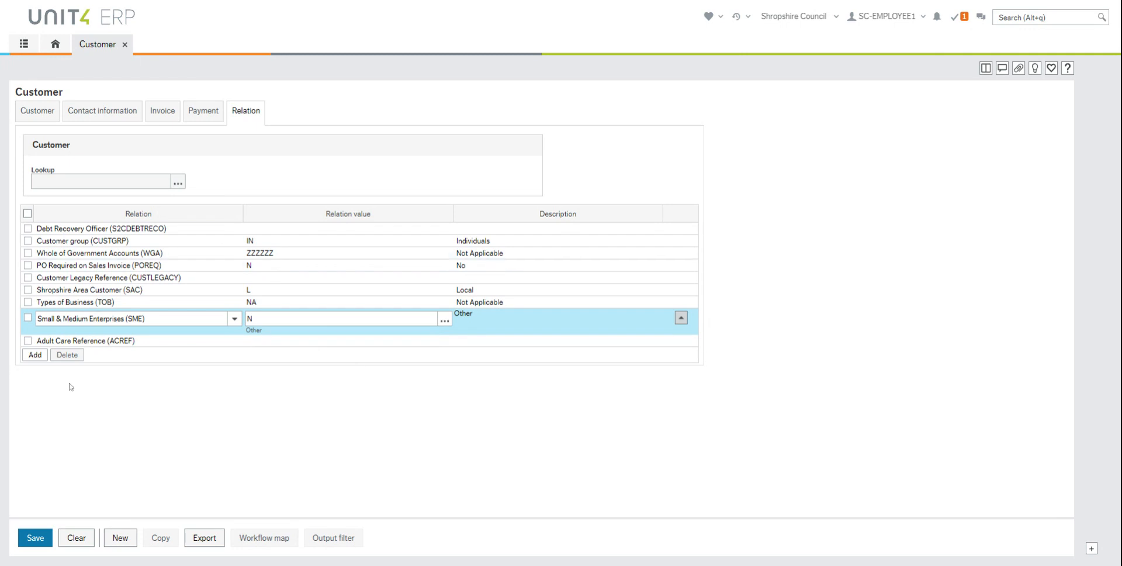
# Save the customer and confirm the Customer group IN relation update
pyautogui.click(33, 542)
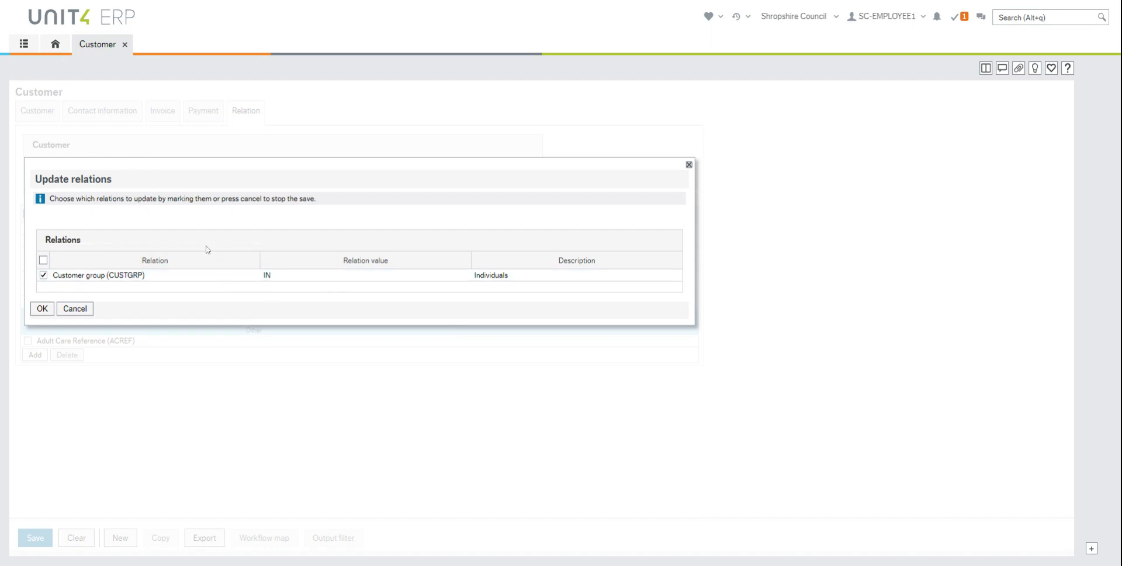
pyautogui.click(42, 308)
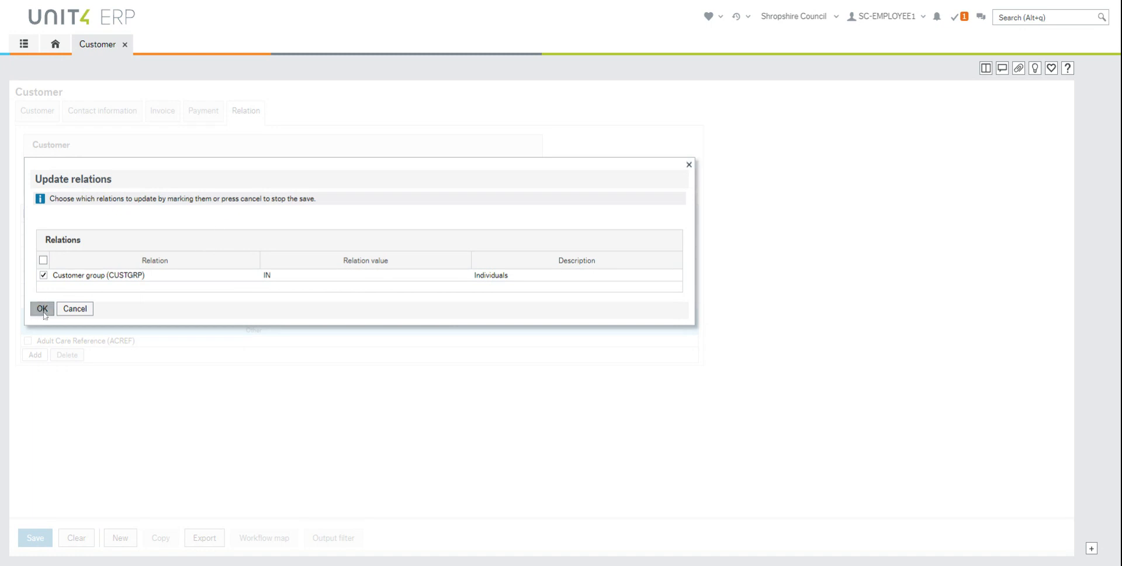